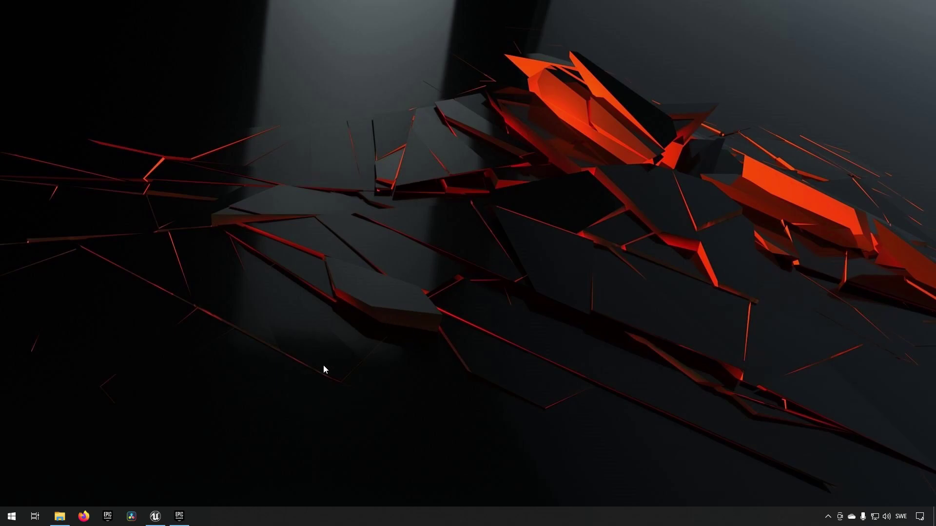
Switch to the Epic Games Launcher, add the free Infinity Blade: Weapons pack to the Marketplace cart and open the cart
click(180, 516)
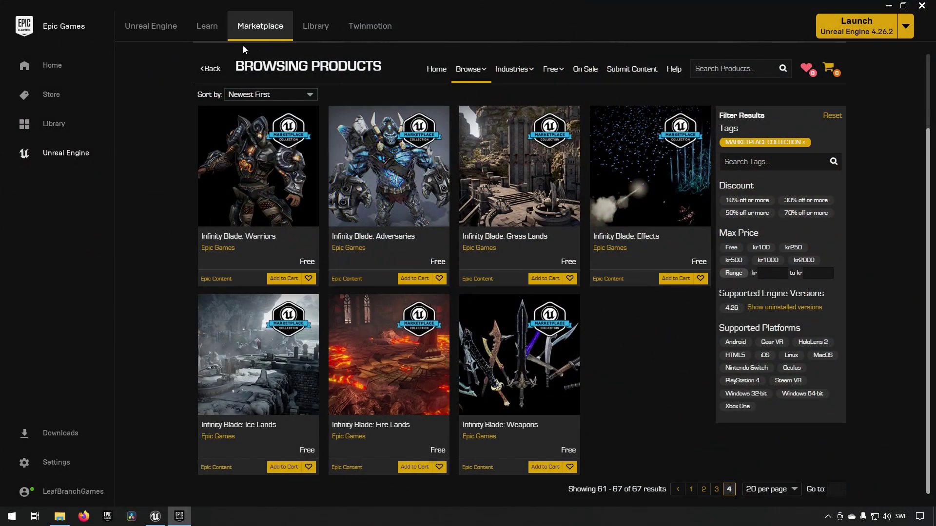
scroll(206, 72, up, 2)
mouse_move(552, 162)
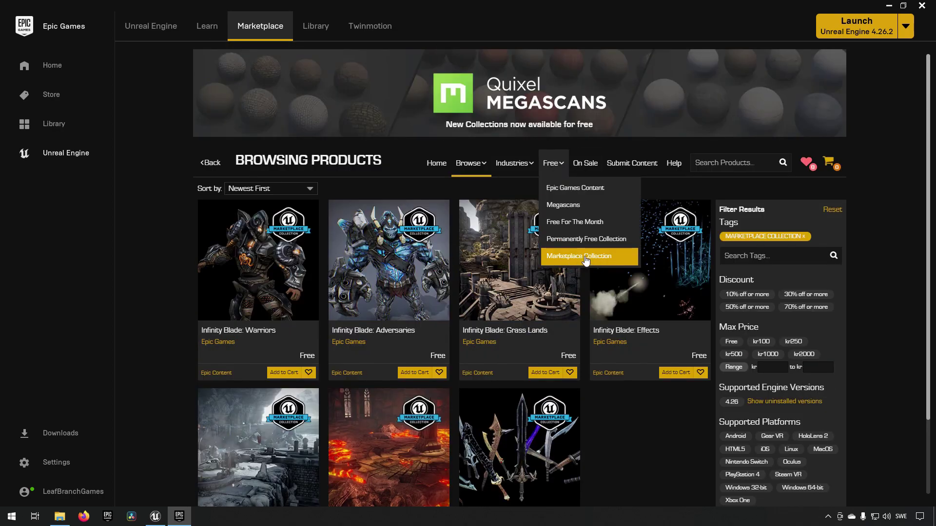
scroll(585, 414, down, 2)
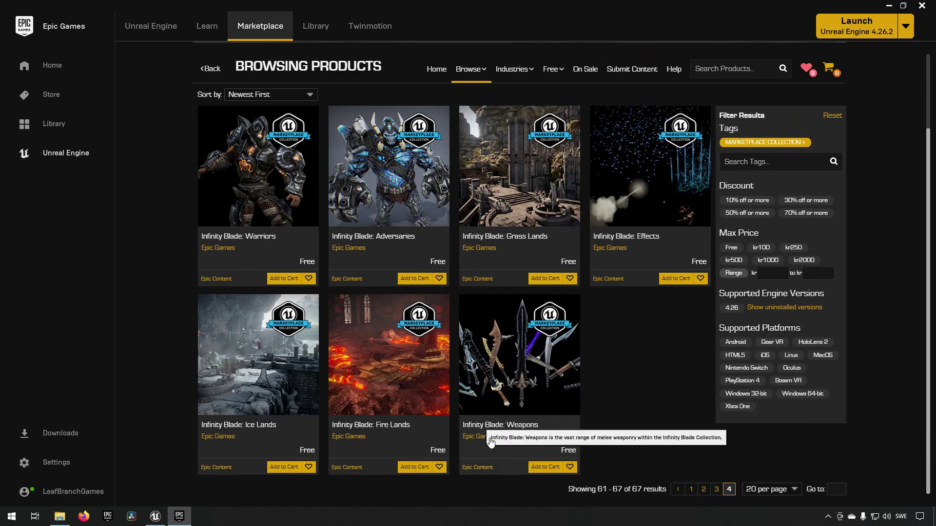
click(545, 468)
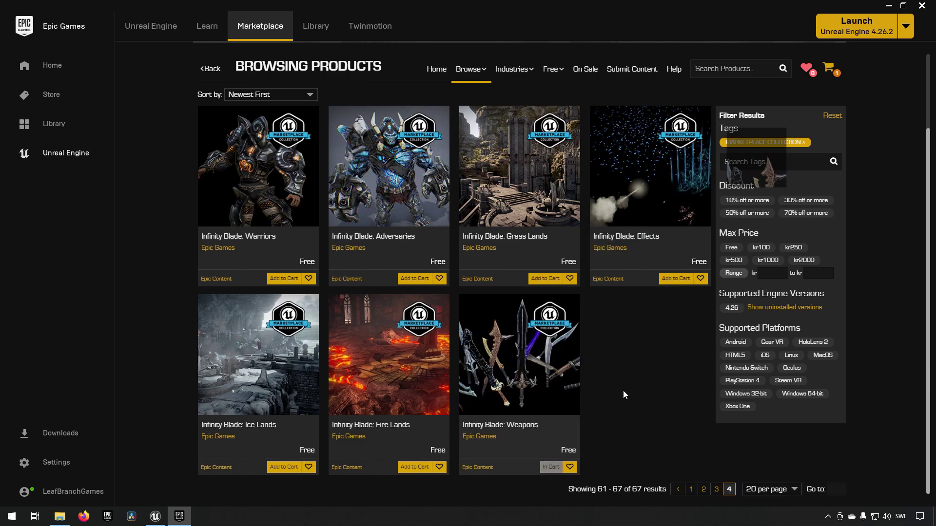
click(828, 69)
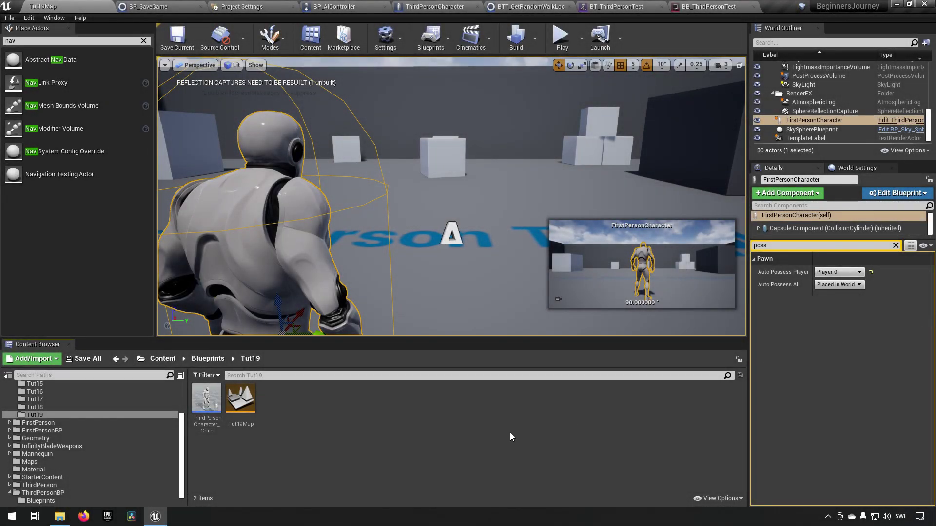
Look at the InfinityBladeWeapons folder in the Unreal Editor project, then at the Tut19 folder's assets and the character placed in the level
click(53, 447)
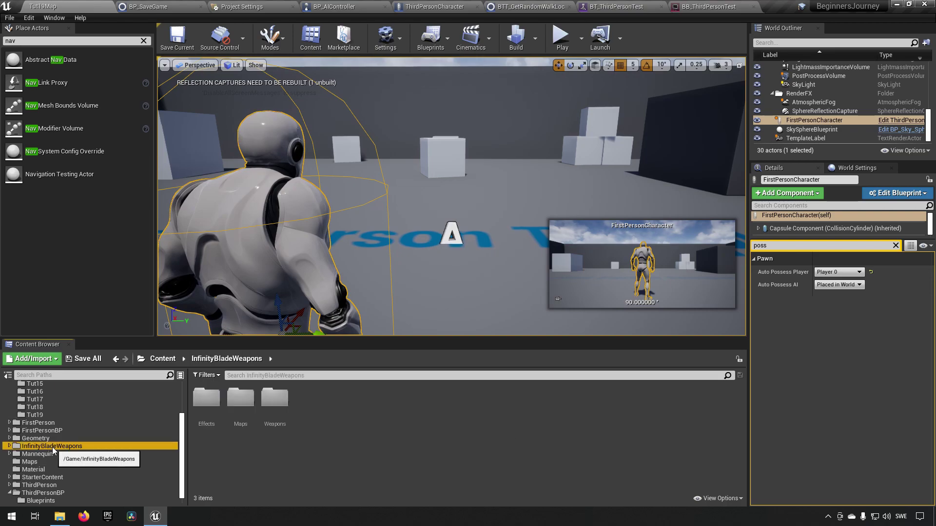
click(43, 415)
click(373, 441)
right_drag(451, 244, 375, 287)
right_drag(414, 229, 397, 227)
click(207, 401)
click(243, 409)
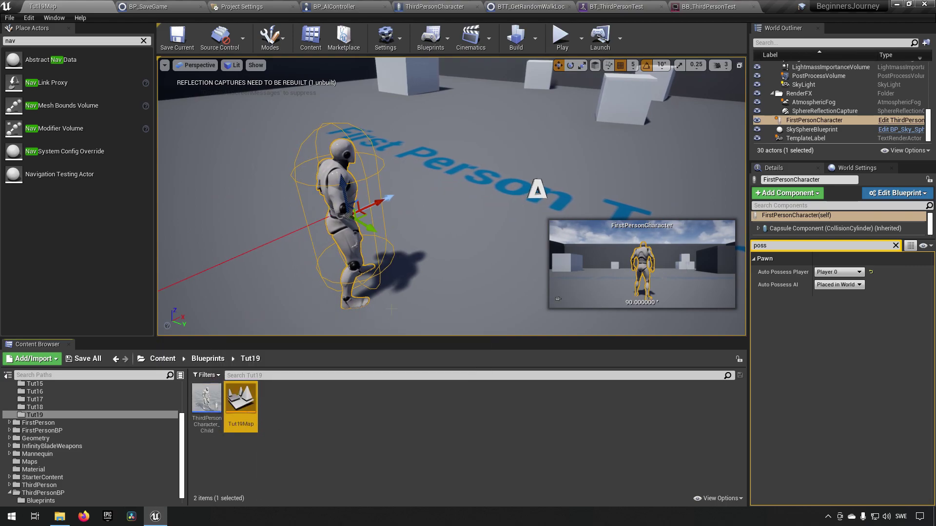
right_drag(312, 293, 377, 285)
right_drag(324, 241, 321, 242)
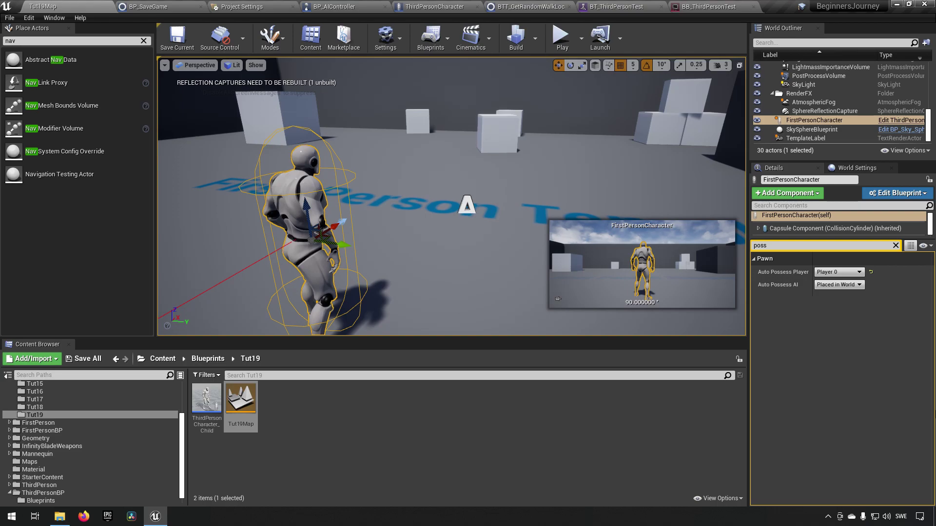
Open the ThirdPersonCharacter_Child blueprint and locate the skeletal mesh asset used by its Mesh component
click(364, 437)
double_click(207, 399)
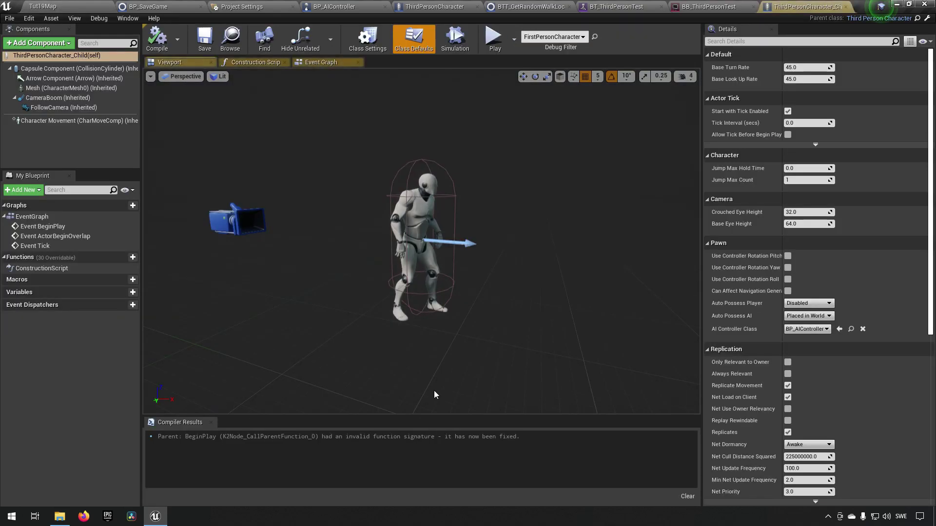
click(52, 88)
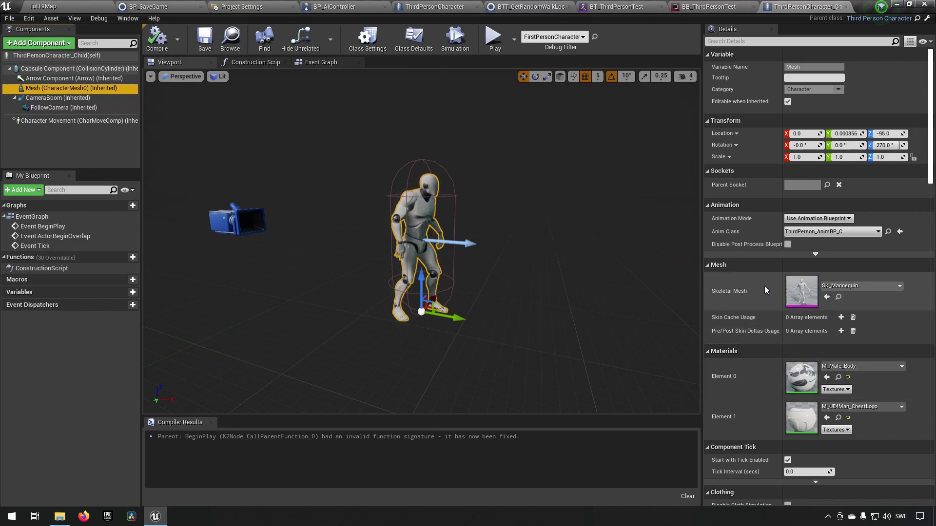
click(838, 297)
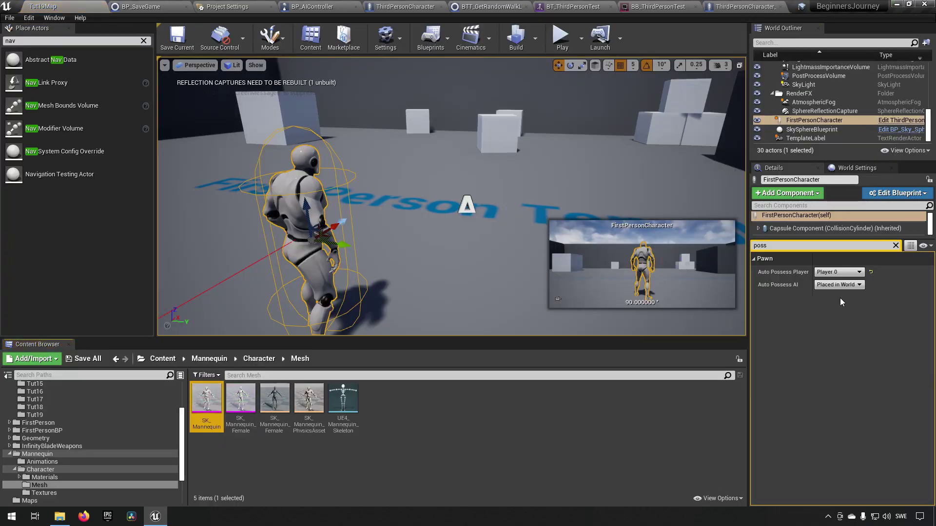
Open the SK_Mannequin mesh, switch to its skeleton and look through the bone hierarchy
double_click(208, 398)
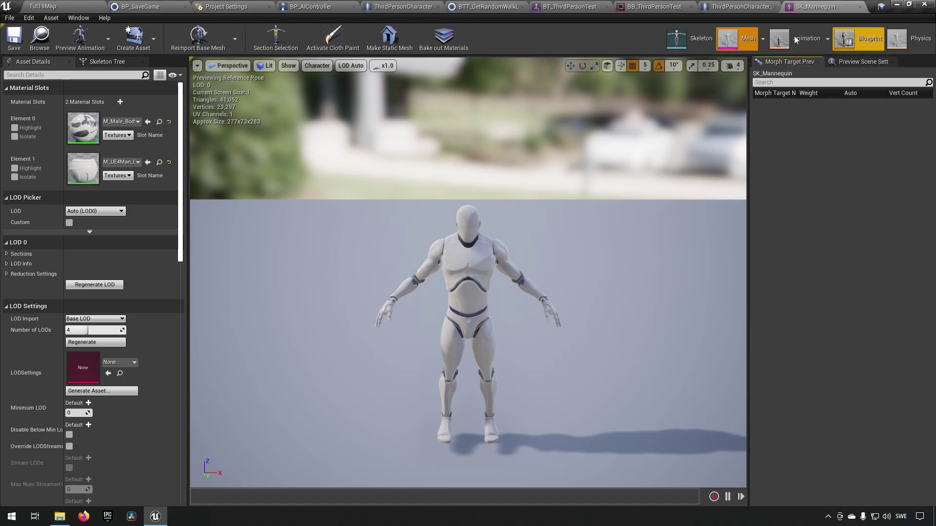
click(701, 39)
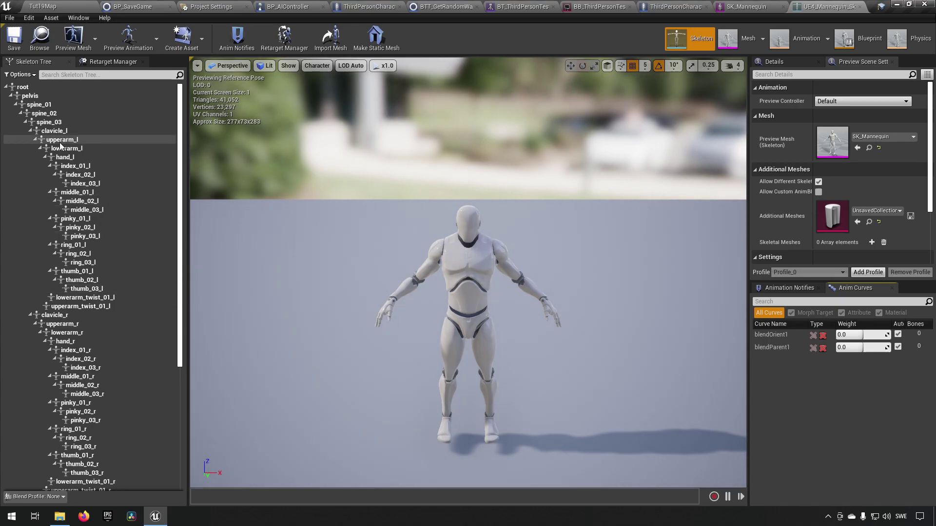
scroll(100, 397, down, 6)
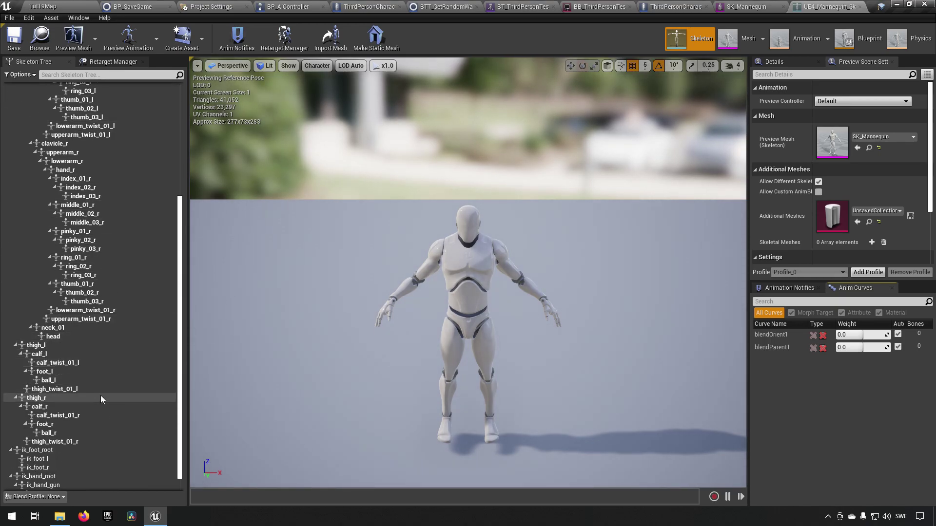
scroll(101, 399, up, 6)
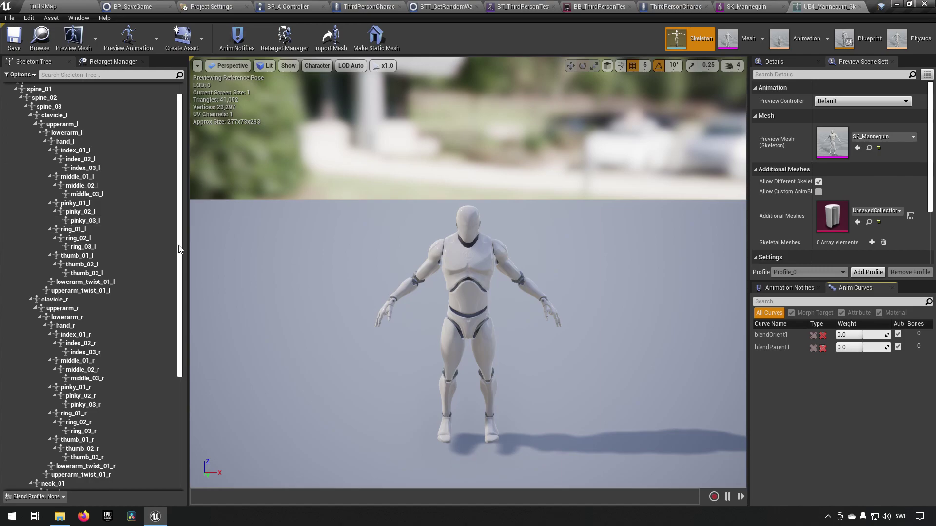
Examine the mannequin from the front and back in the preview, including its spine_02 bone
right_drag(411, 307, 489, 283)
key(a)
key(d)
key(w)
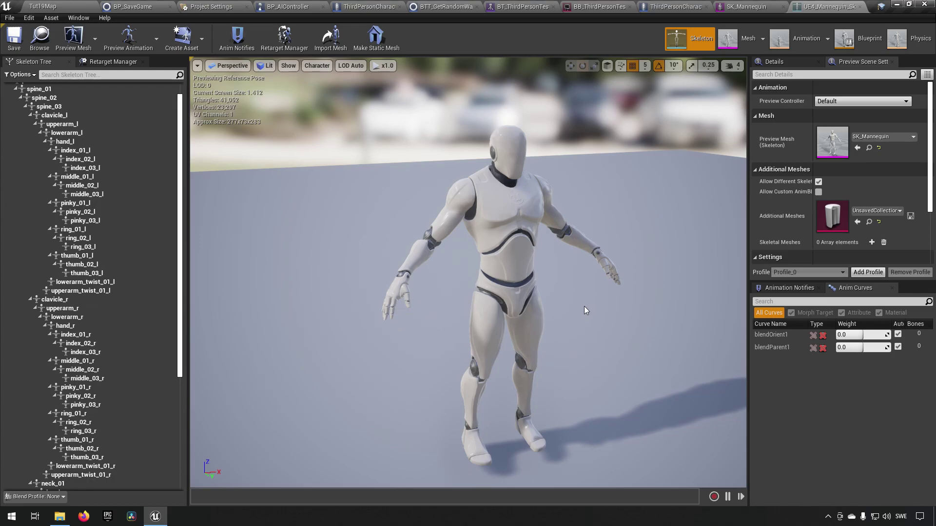
right_drag(591, 288, 615, 305)
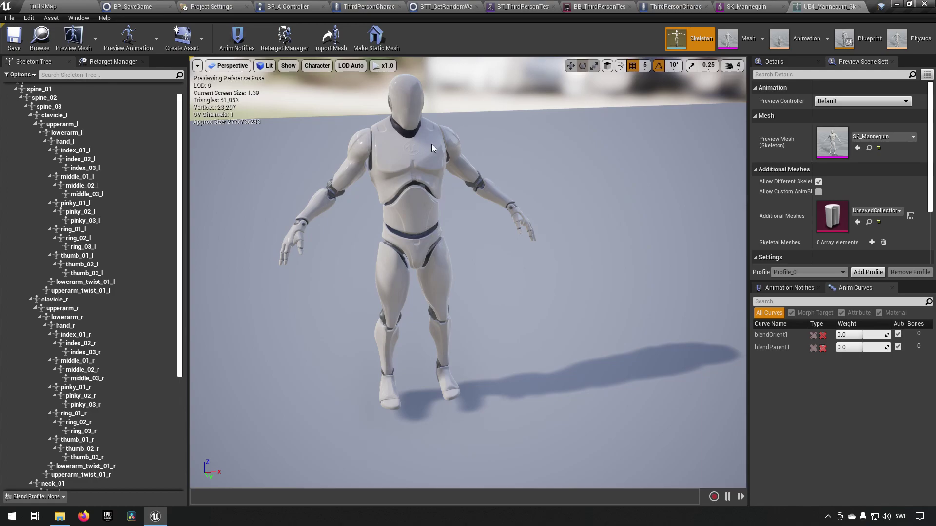
right_drag(482, 278, 539, 259)
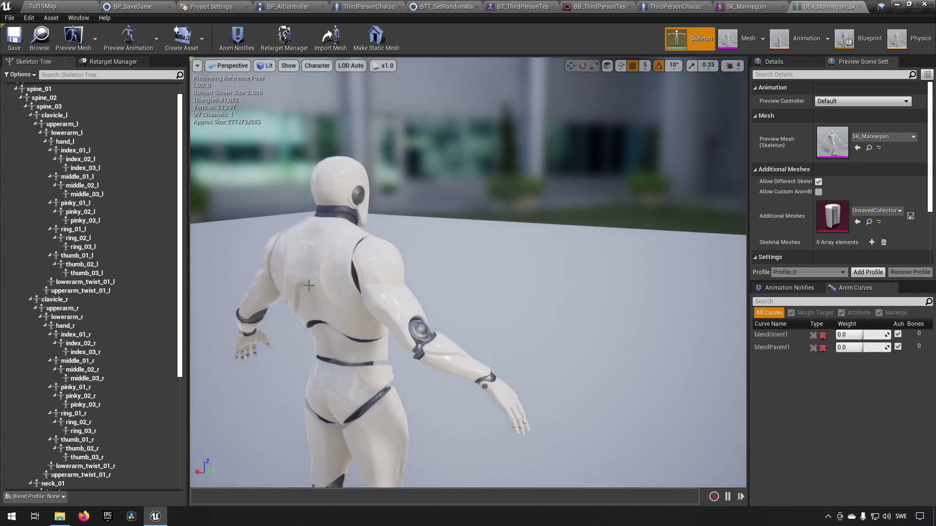
click(351, 280)
drag(591, 244, 536, 248)
right_drag(536, 249, 590, 238)
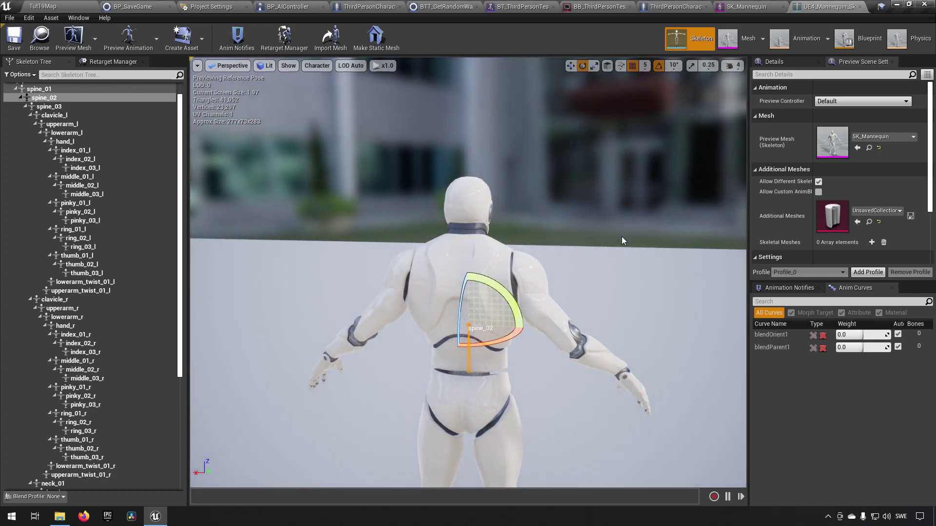
right_drag(639, 231, 388, 305)
key(d)
key(w)
key(s)
key(w)
click(613, 191)
drag(613, 191, 568, 322)
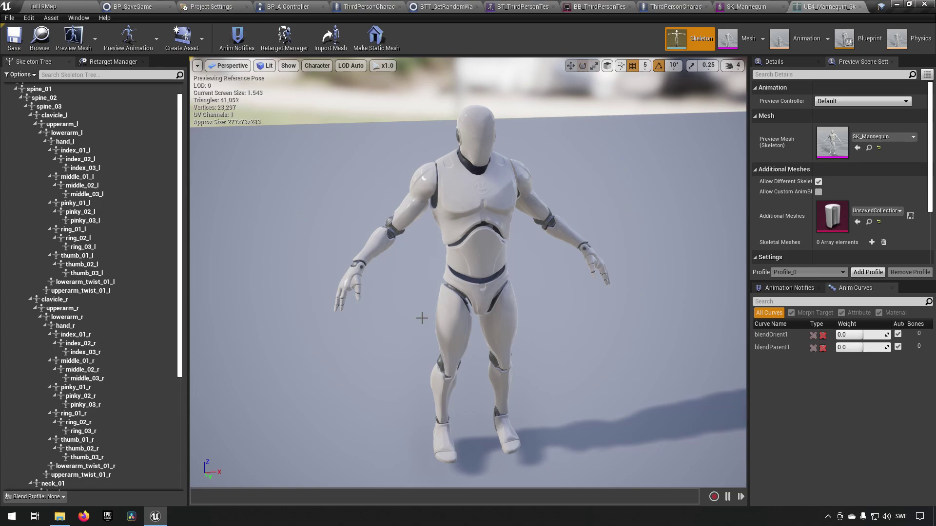
scroll(75, 181, up, 1)
scroll(75, 202, down, 1)
Inspect the hand_l and hand_r bones, the right finger bones and lowerarm_r in the skeleton tree, collapsing the hand_l branch
click(72, 142)
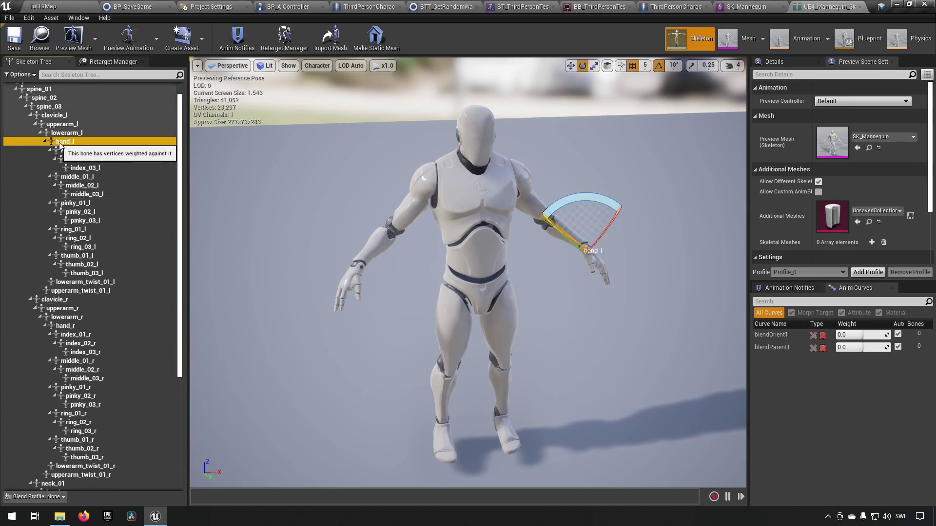
click(44, 142)
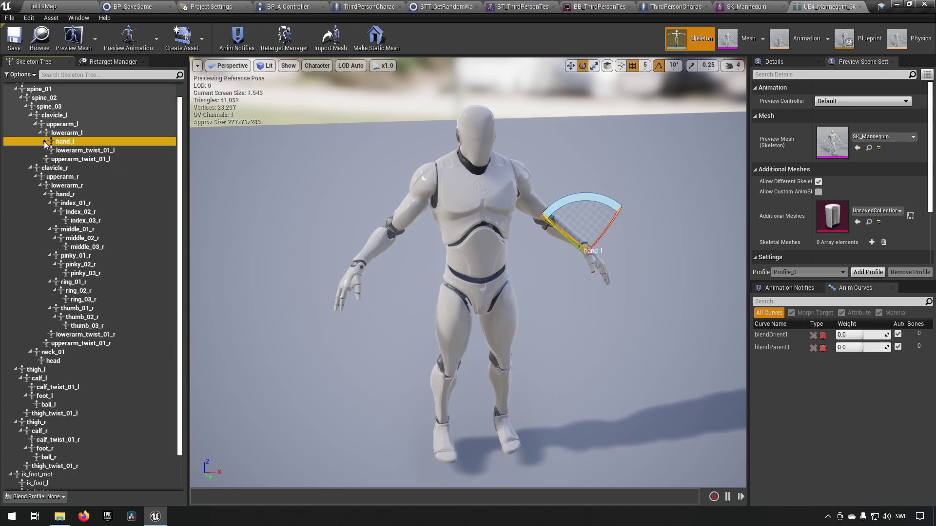
click(65, 194)
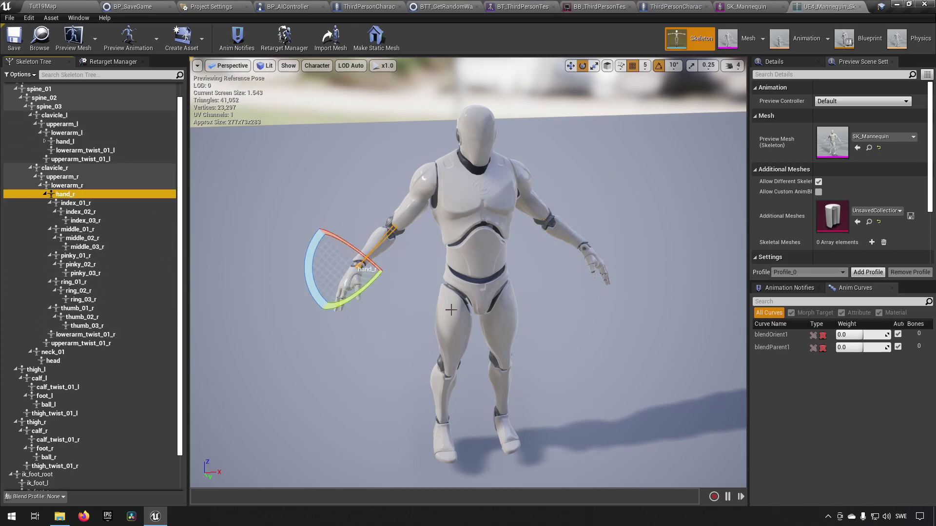
click(82, 212)
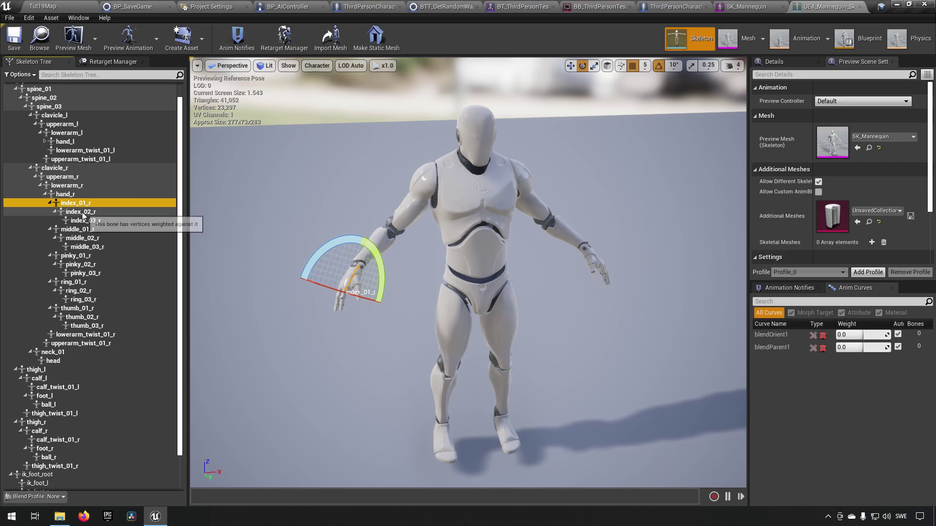
click(84, 220)
click(84, 229)
click(84, 238)
click(84, 247)
click(85, 264)
click(83, 300)
click(81, 185)
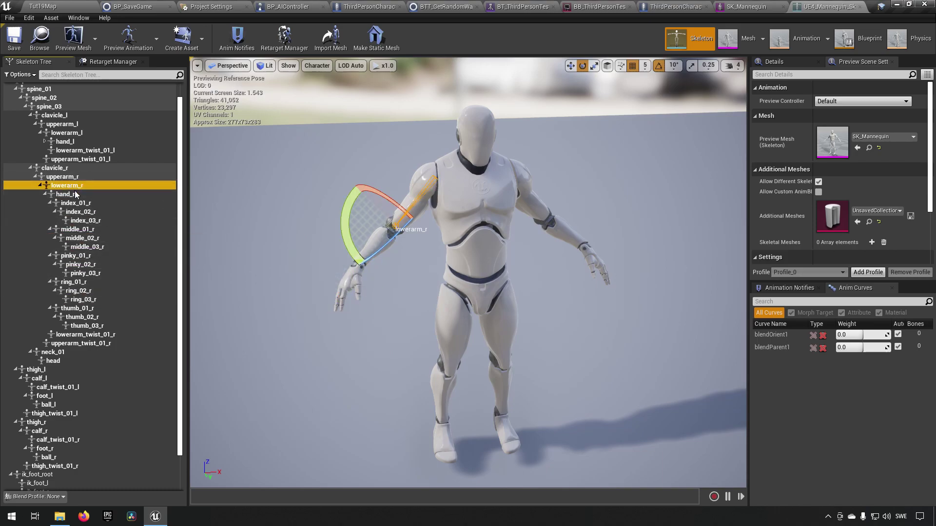
Add a socket to the hand_r bone and name it RightHandWeaponSocket
click(76, 195)
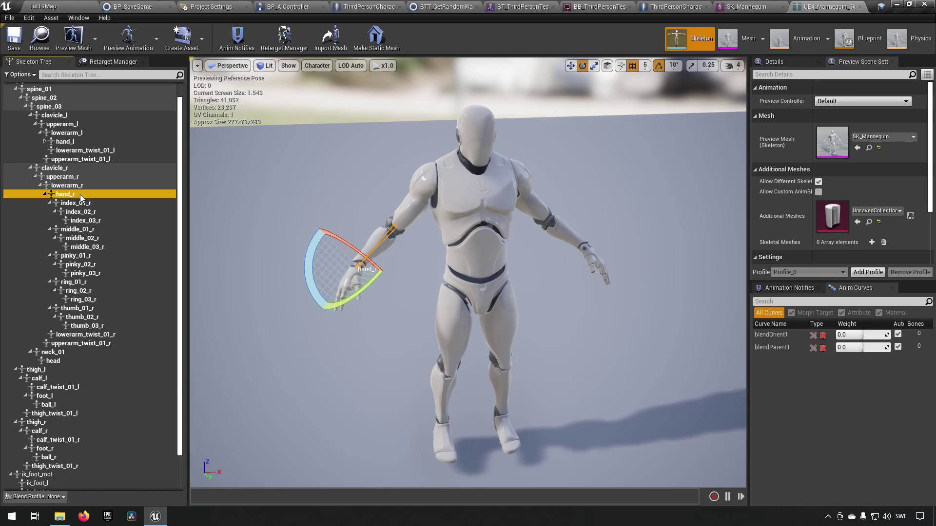
right_click(63, 194)
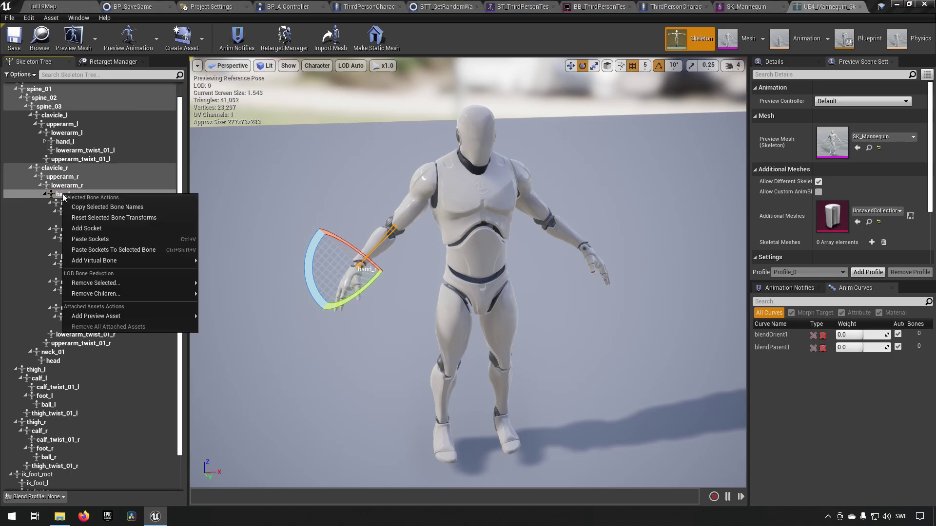
click(102, 230)
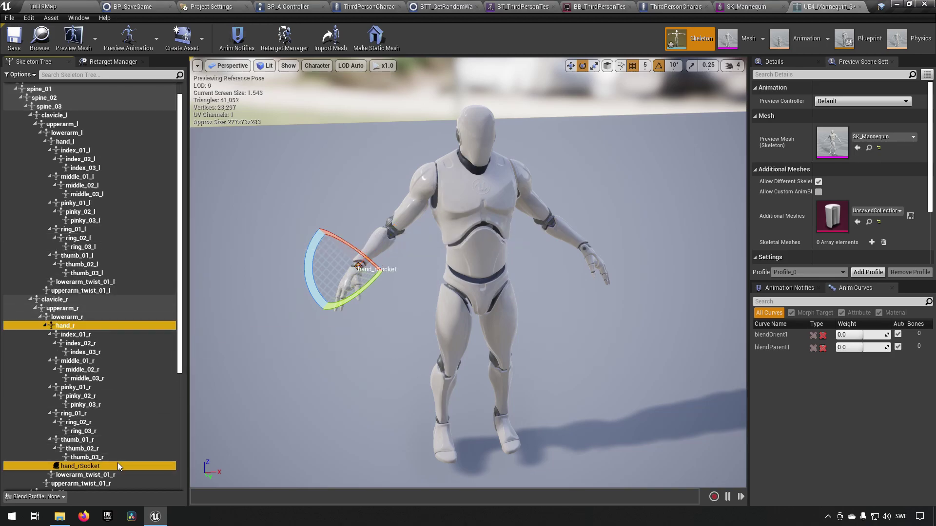
click(104, 467)
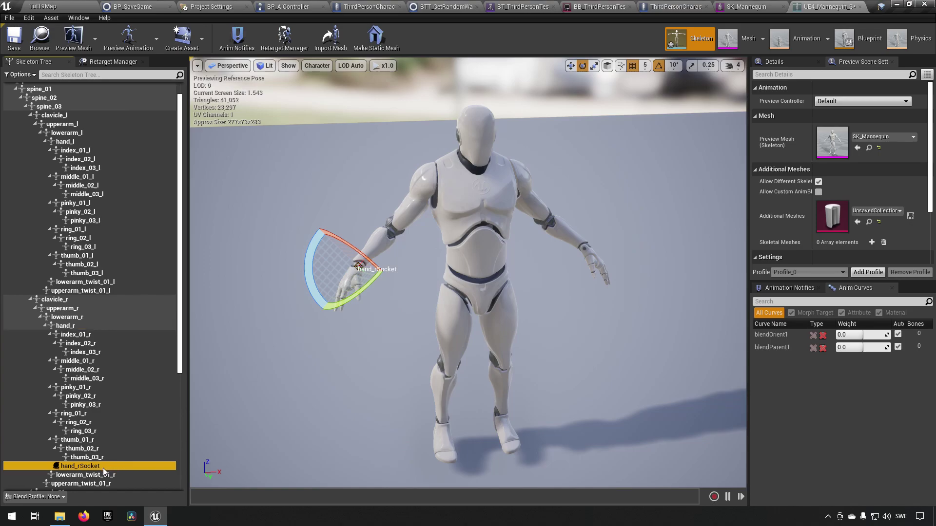
click(103, 467)
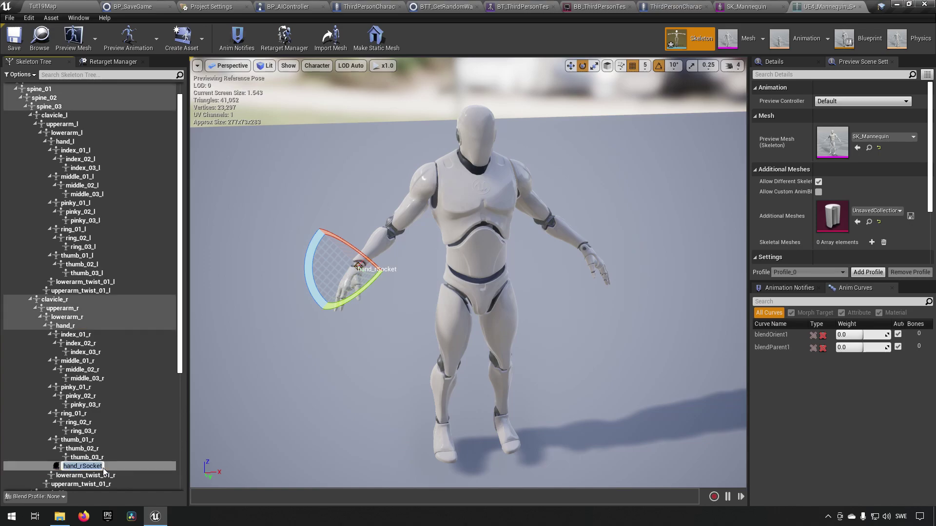
text(RightHandWeaponSocket)
key(Return)
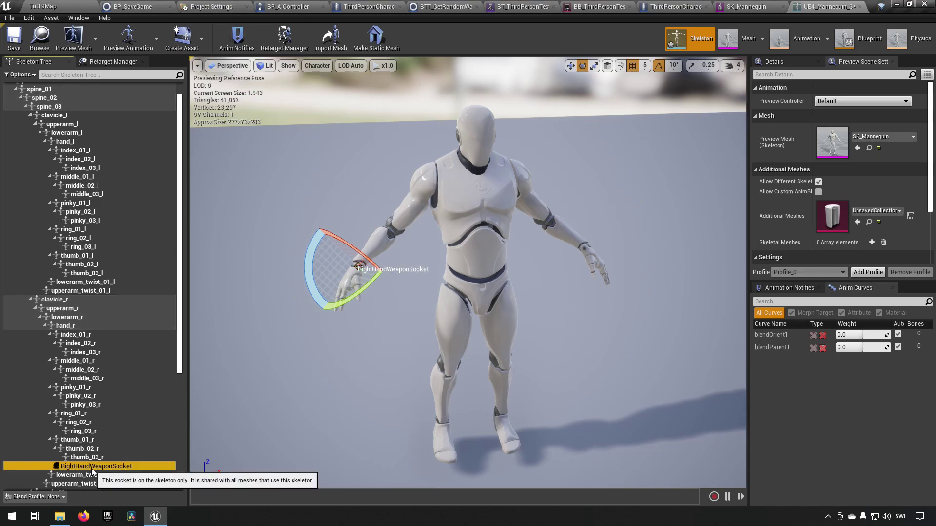
Collapse the index, middle, pinky, ring and thumb branches under hand_r and reconfirm the name RightHandWeaponSocket
click(50, 335)
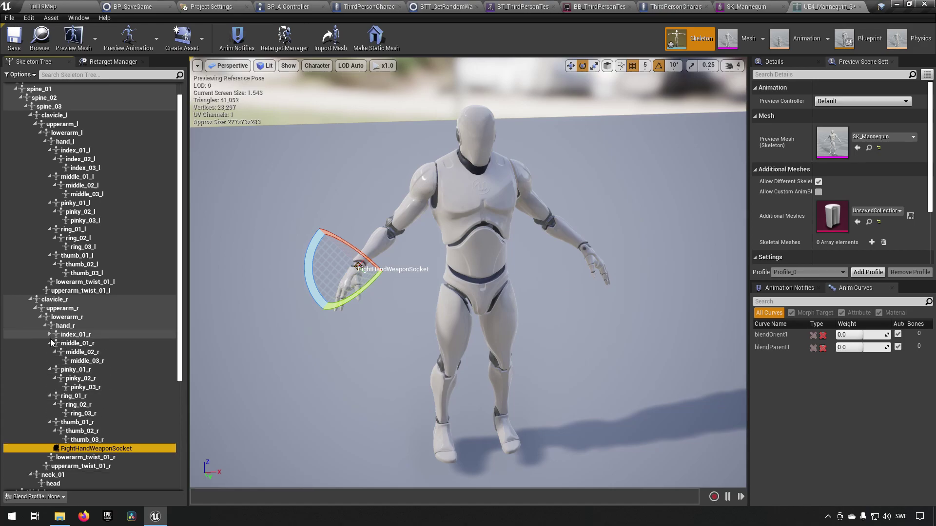
click(50, 343)
click(50, 352)
click(50, 360)
click(50, 370)
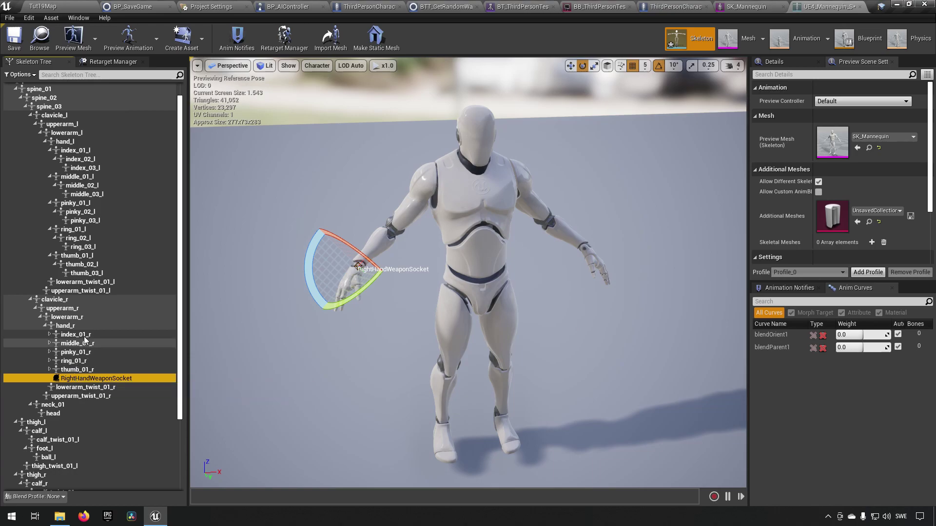
double_click(81, 380)
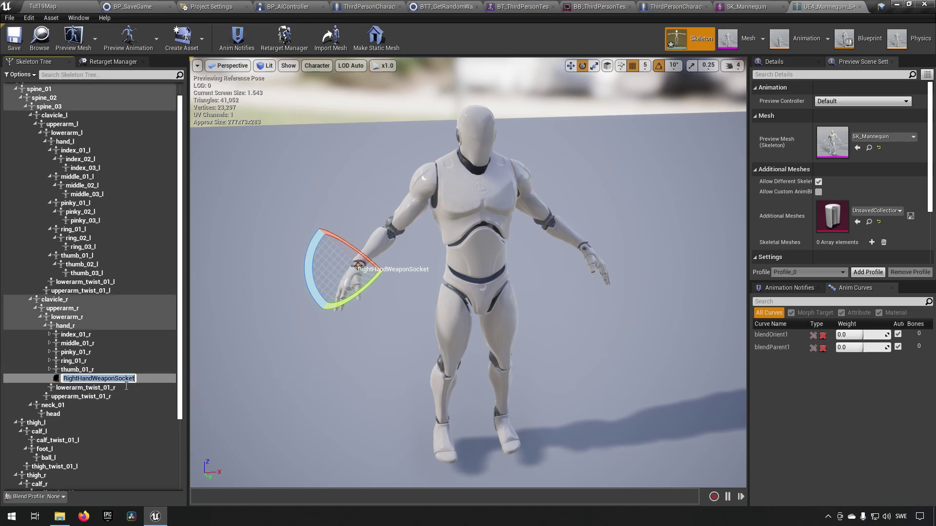
key(Return)
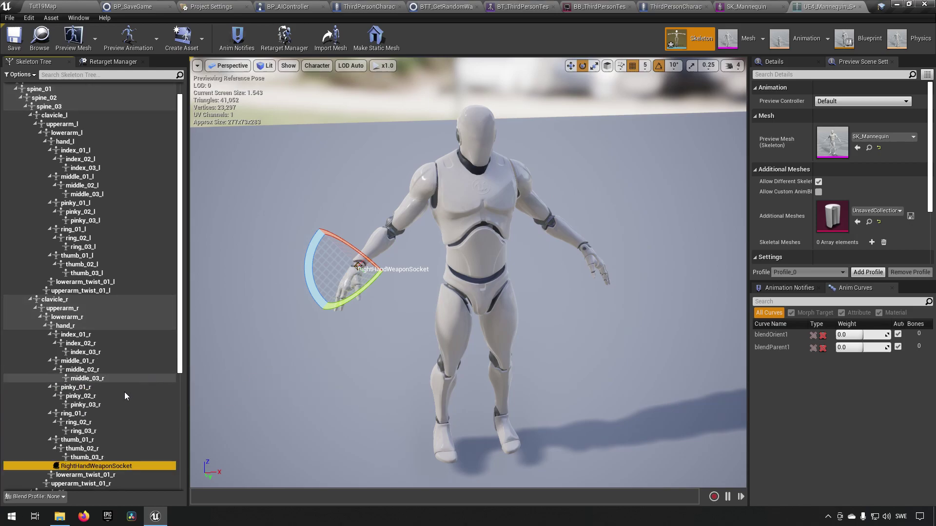
Collapse the right hand's five finger branches in the skeleton tree so the weapon socket sits close beneath hand_r
click(51, 334)
click(49, 344)
click(50, 352)
click(50, 360)
click(50, 369)
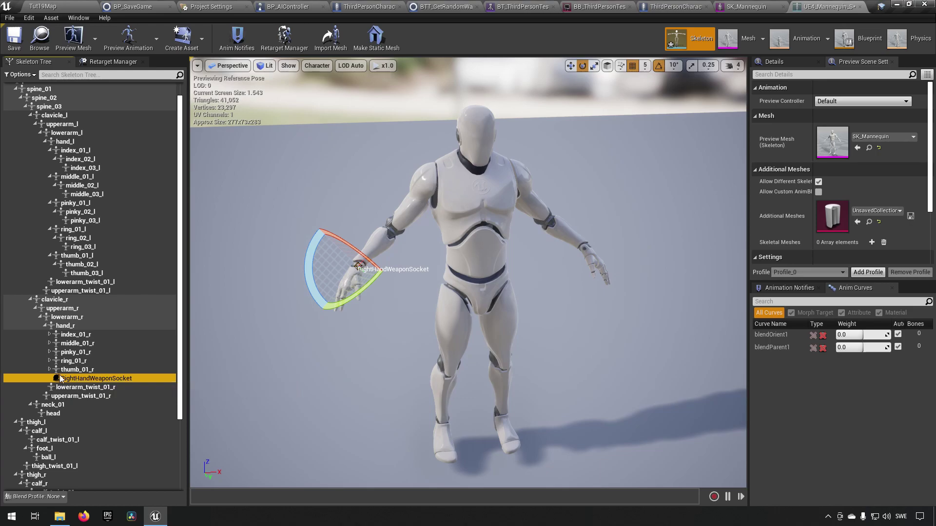
Compare the positions of the hand_r bone and RightHandWeaponSocket in the preview by selecting each of them
click(80, 326)
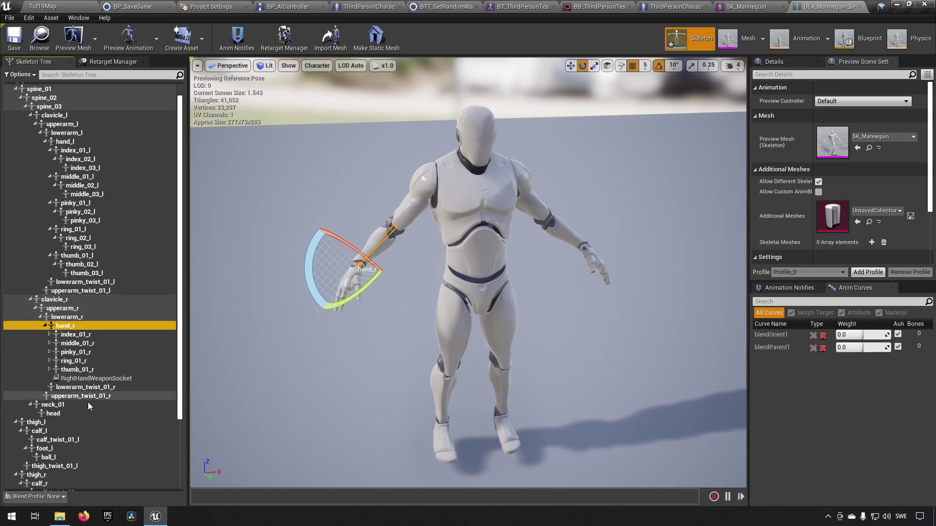
click(109, 378)
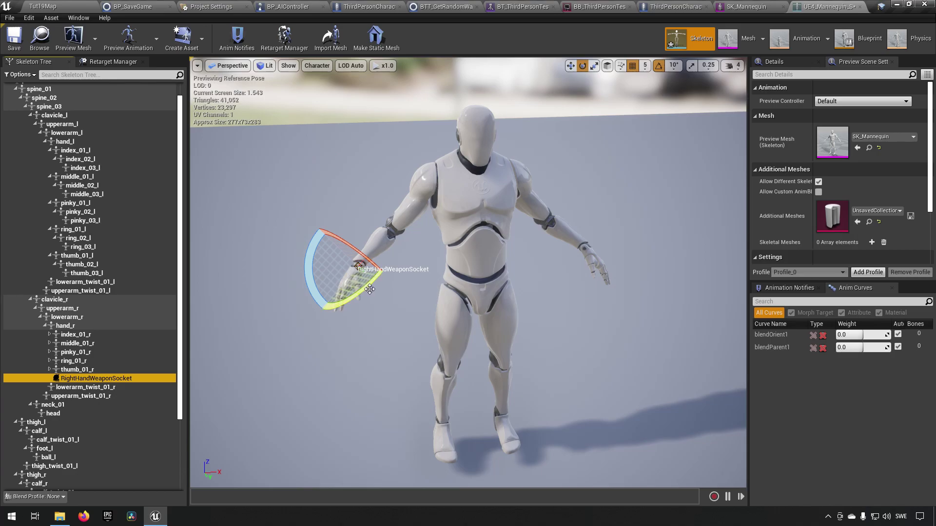
click(370, 290)
click(98, 378)
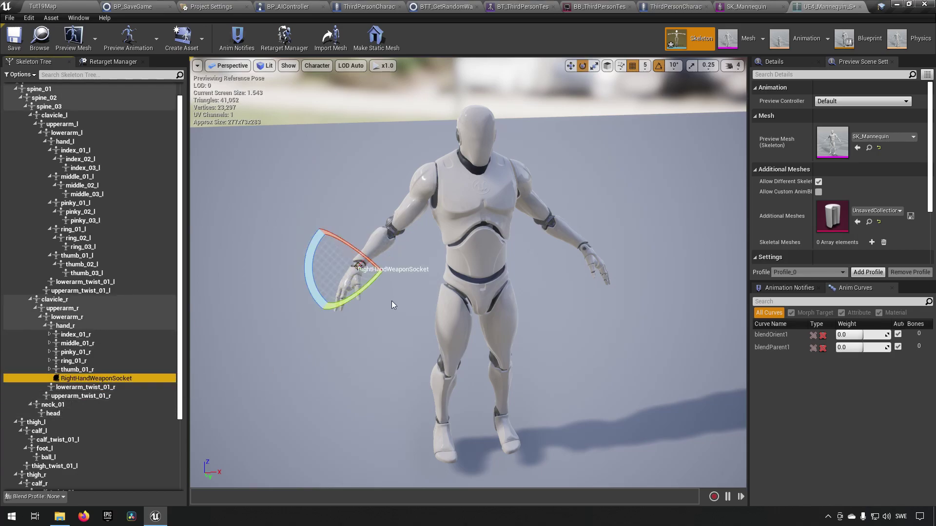
Cycle the transform gizmo at the right hand through translate, rotate and scale, ending in translate mode
click(353, 297)
key(w)
key(e)
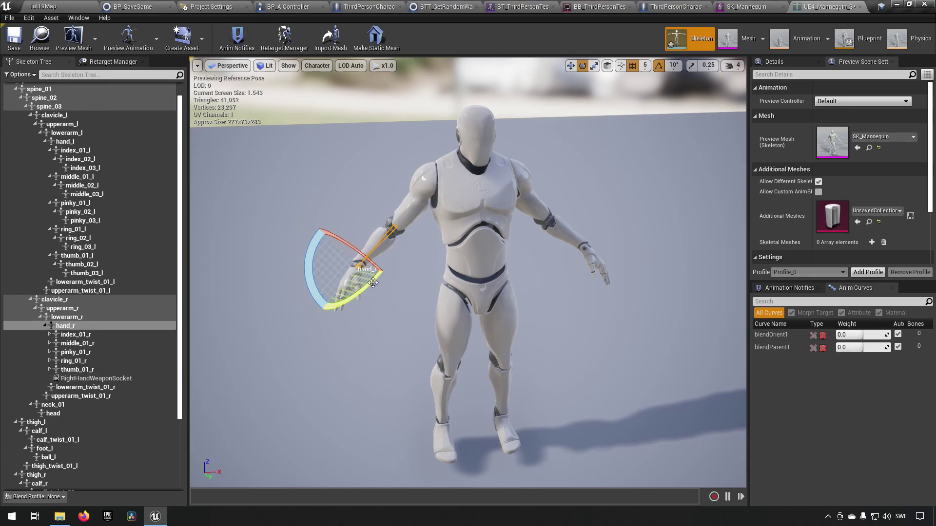
key(r)
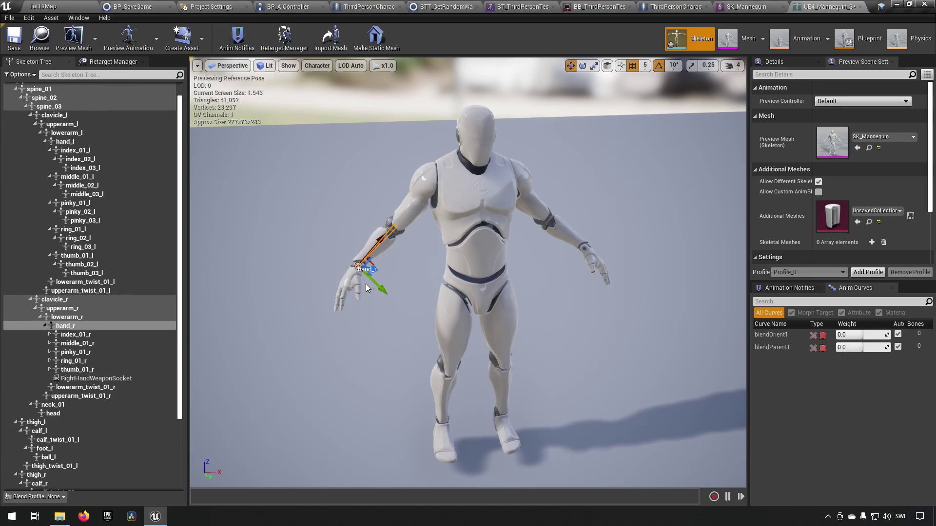
key(e)
key(w)
key(e)
key(w)
Try to move the hand_r bone along the forearm direction, and undo the bone translation
right_drag(414, 268, 370, 260)
key(d)
key(w)
key(s)
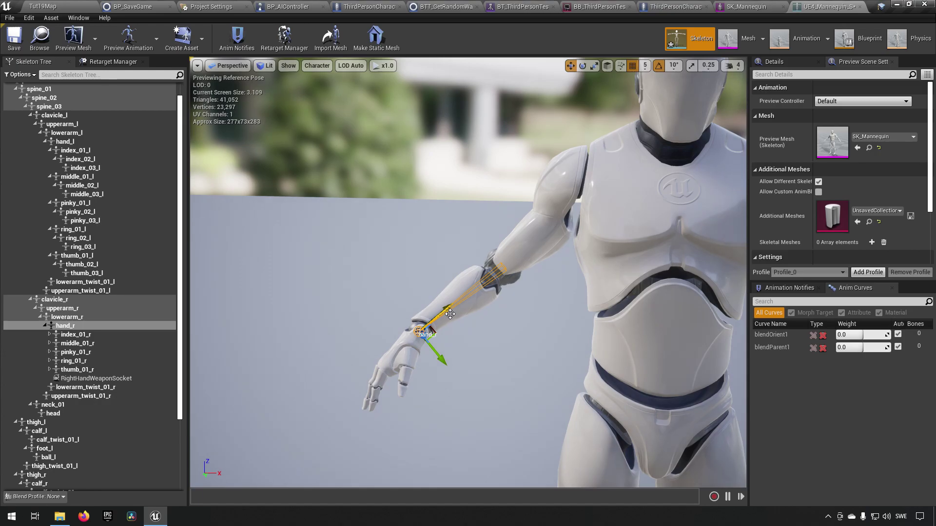
drag(450, 314, 398, 390)
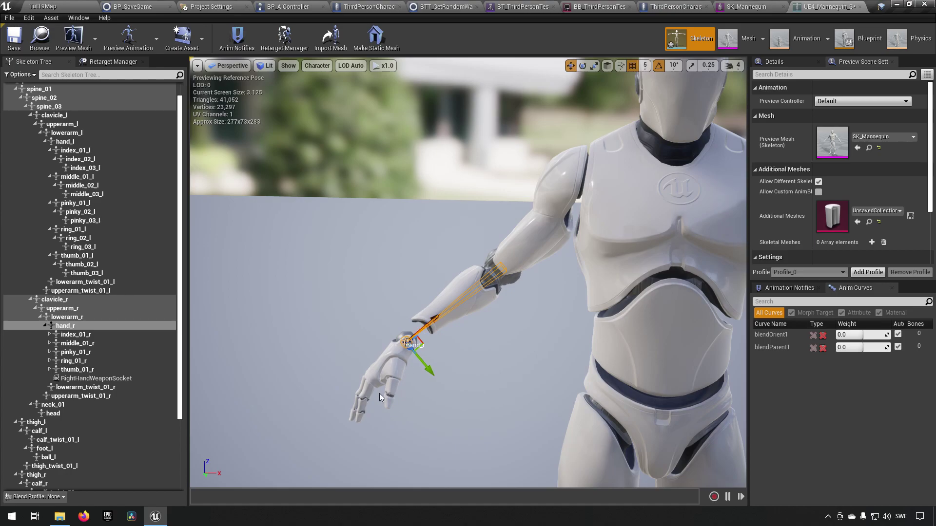
key(ctrl+z)
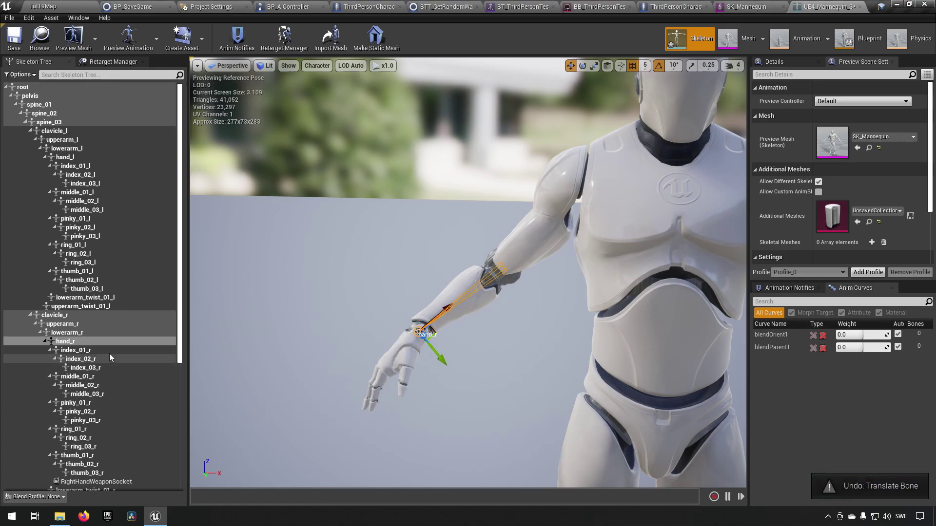
Move RightHandWeaponSocket from the wrist into the right palm, adjusting it along all three of its axes
click(107, 350)
click(103, 376)
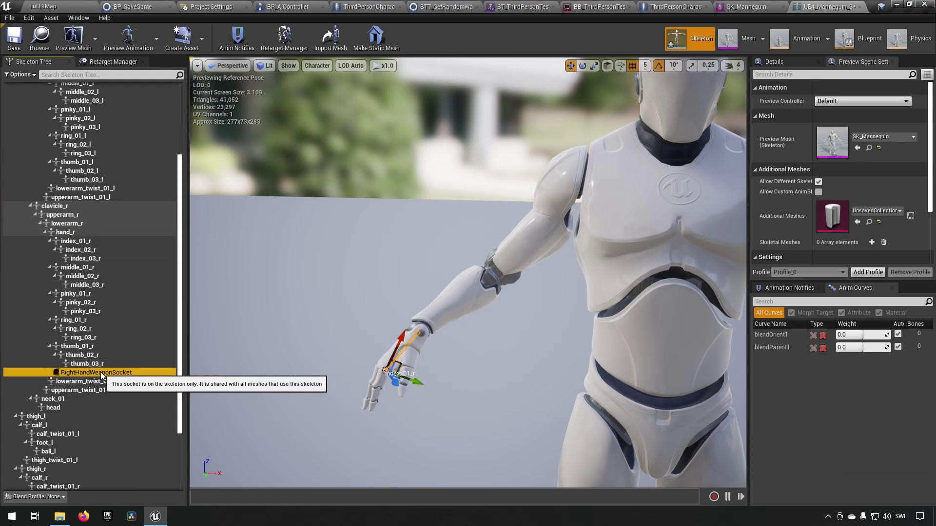
drag(449, 315, 407, 347)
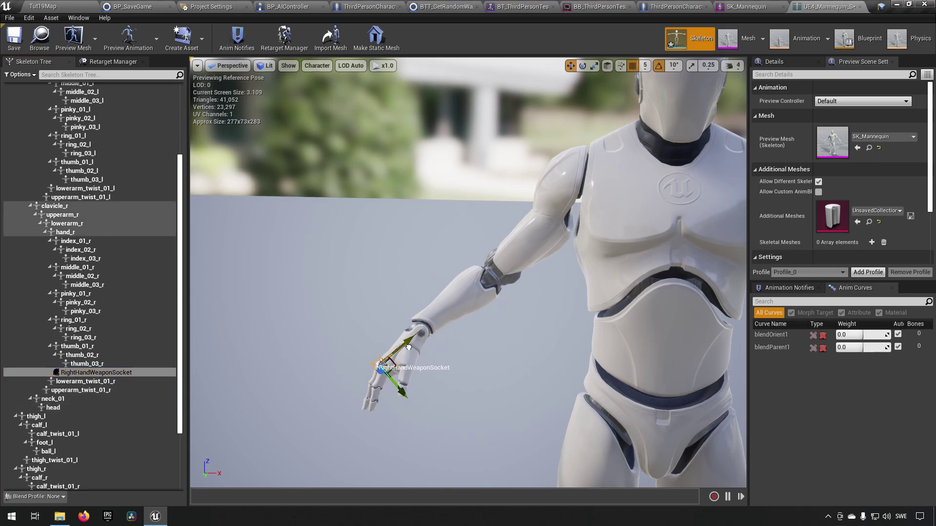
drag(404, 390, 420, 401)
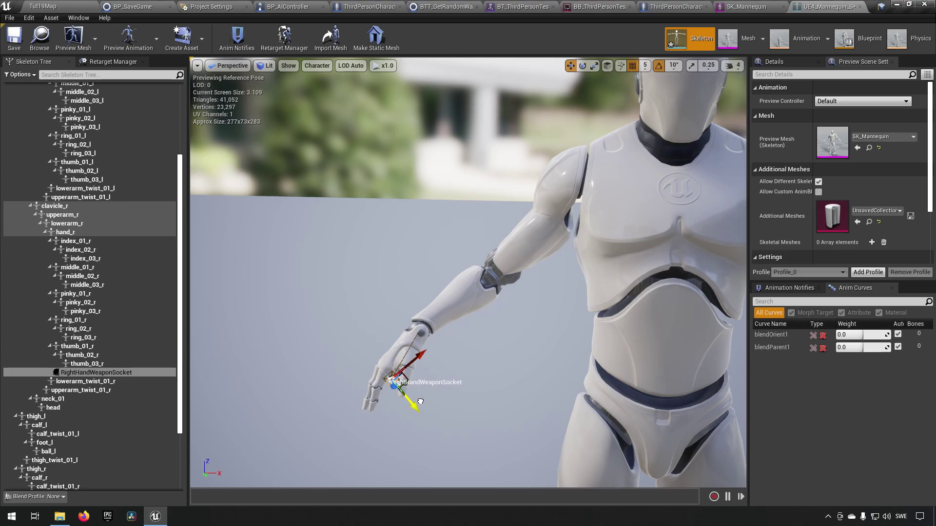
right_drag(445, 401, 467, 397)
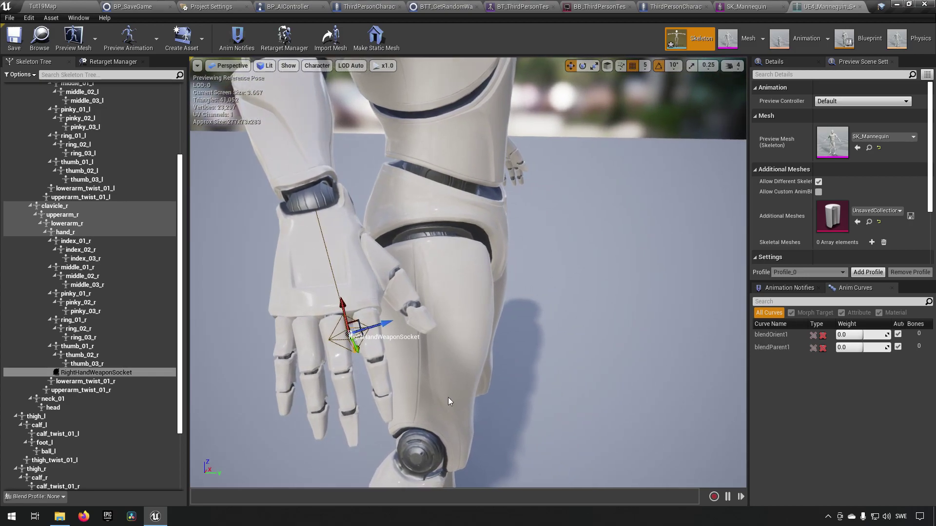
drag(385, 323, 371, 327)
right_drag(406, 329, 370, 330)
right_drag(429, 293, 371, 277)
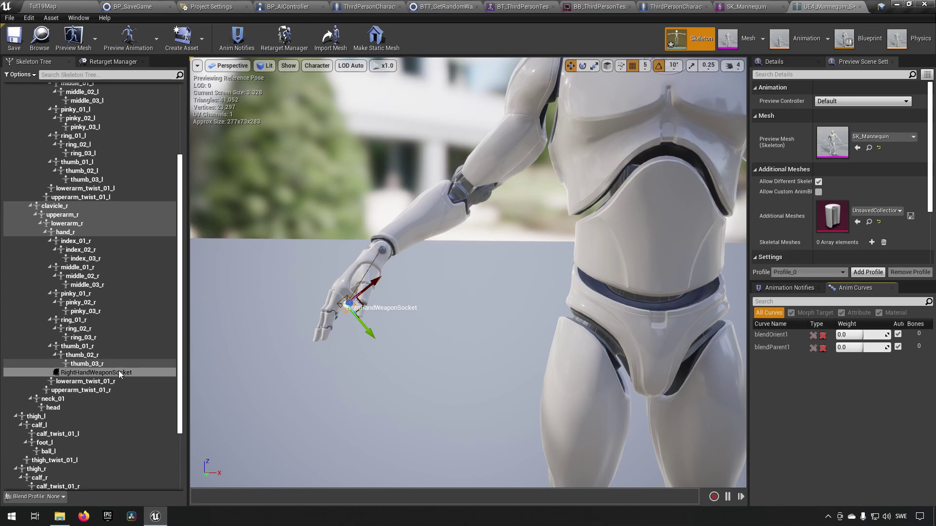
Return to the Tut19Map level and browse the project content to InfinityBladeWeapons/Weapons/Blade/Swords/Blade_Fencer
right_click(94, 372)
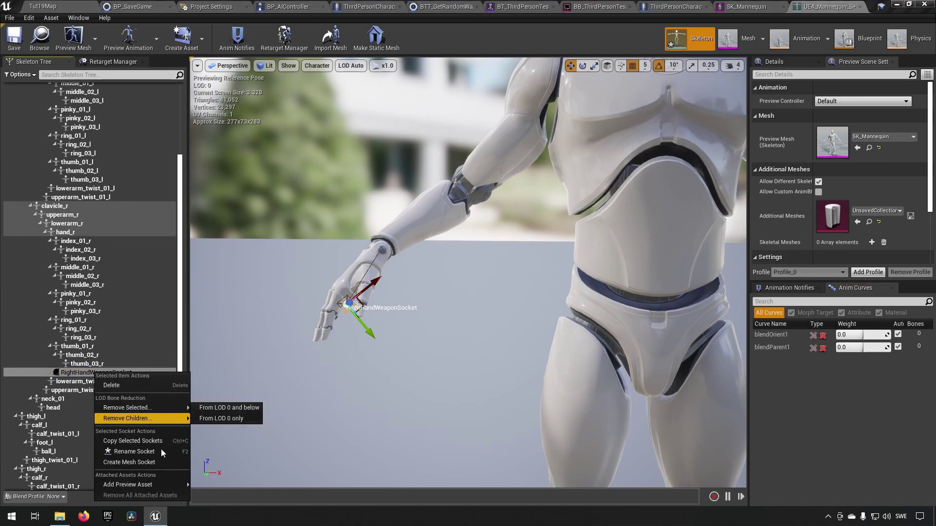
mouse_move(126, 485)
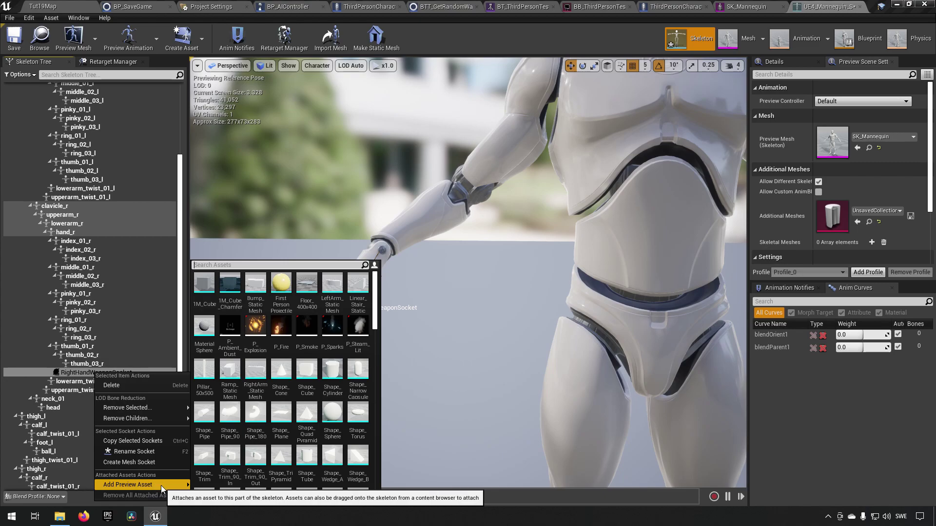
click(75, 6)
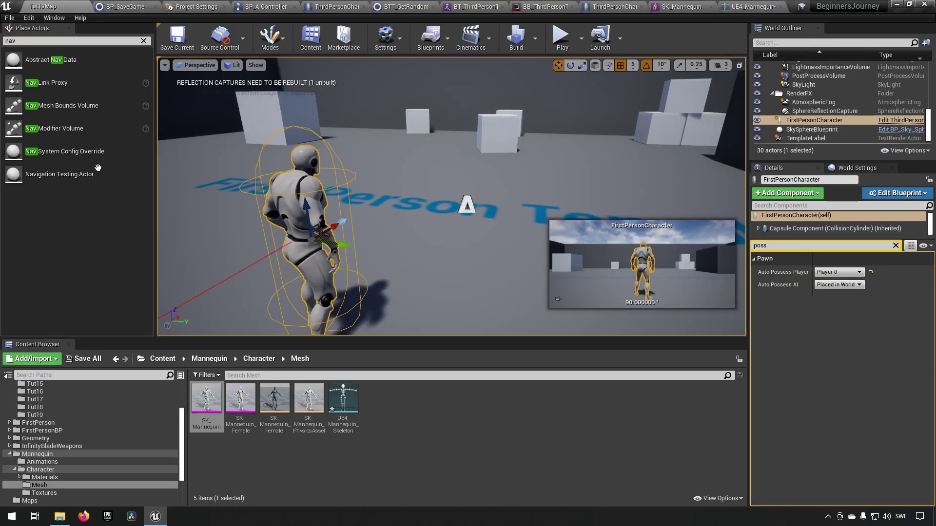
click(73, 447)
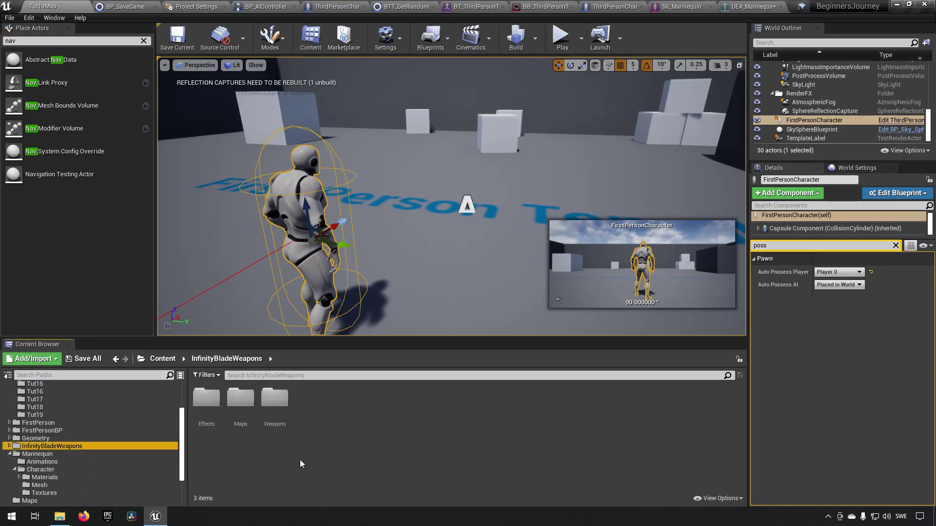
double_click(275, 419)
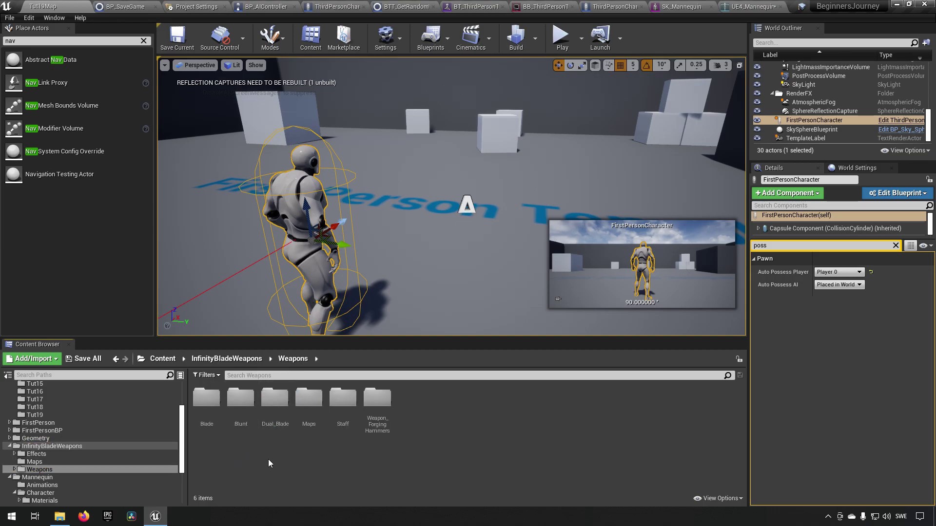
click(214, 414)
double_click(216, 414)
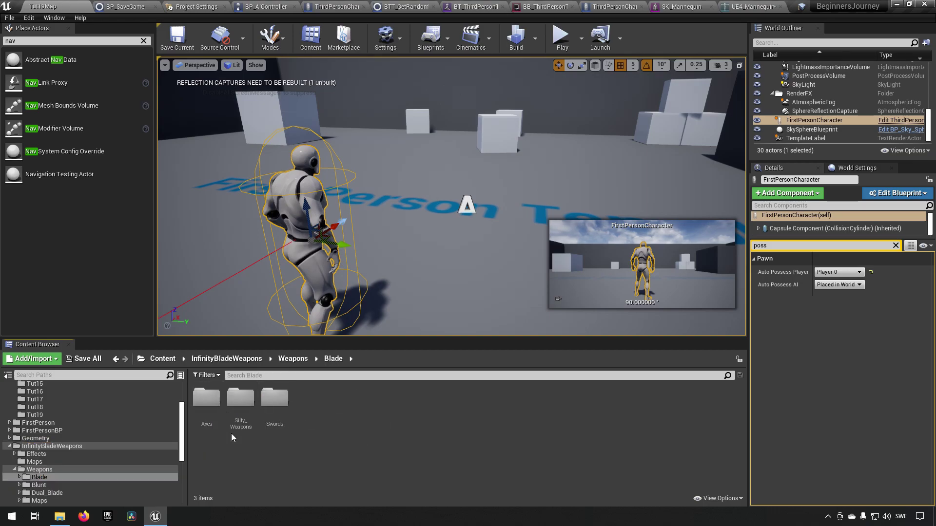
double_click(275, 402)
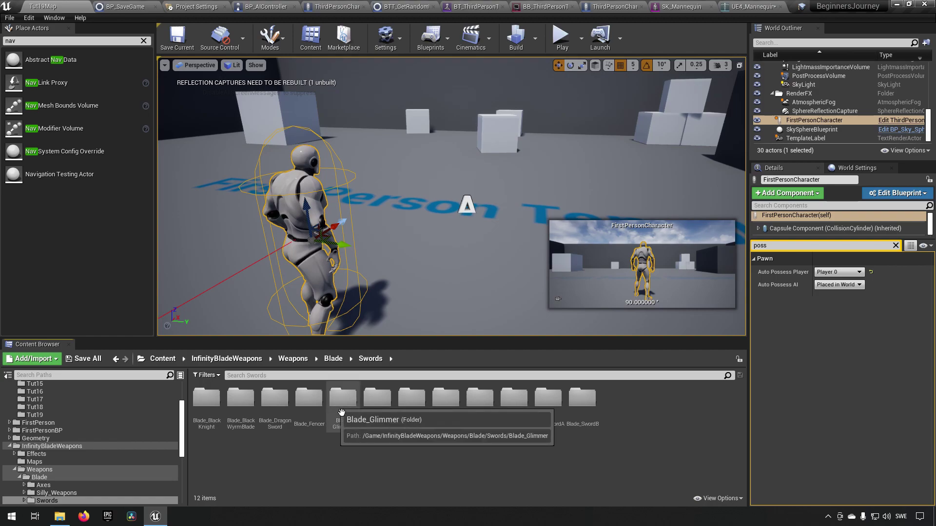
double_click(309, 402)
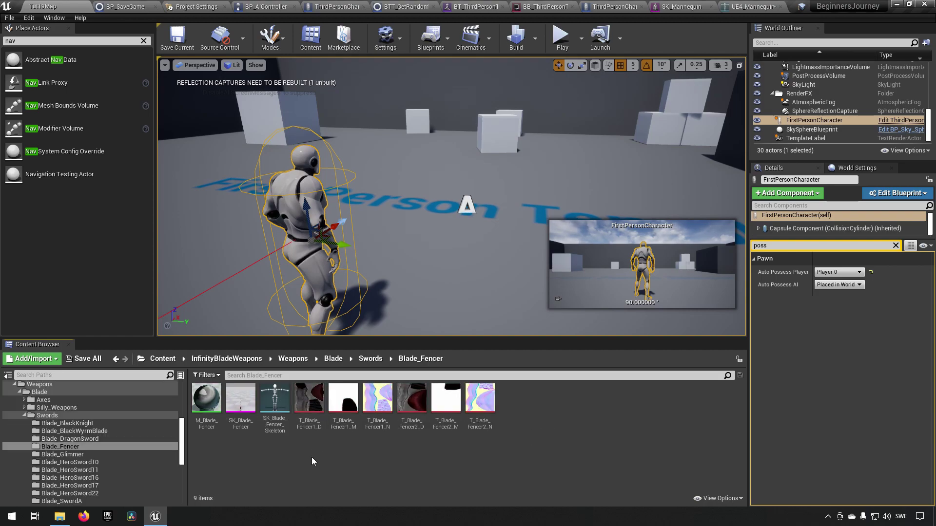
Open the SK_Blade_Fencer mesh and examine the sword's blade and handle from several angles
double_click(239, 399)
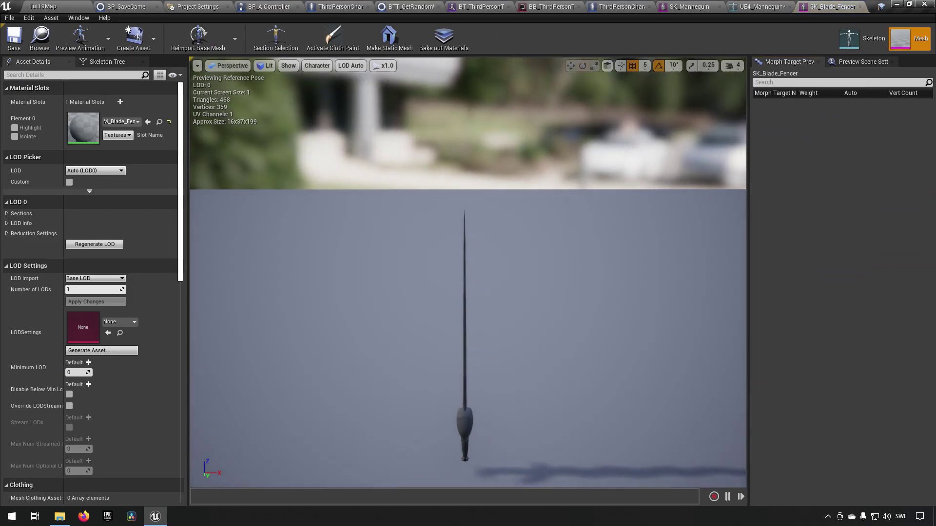
right_drag(468, 273, 609, 336)
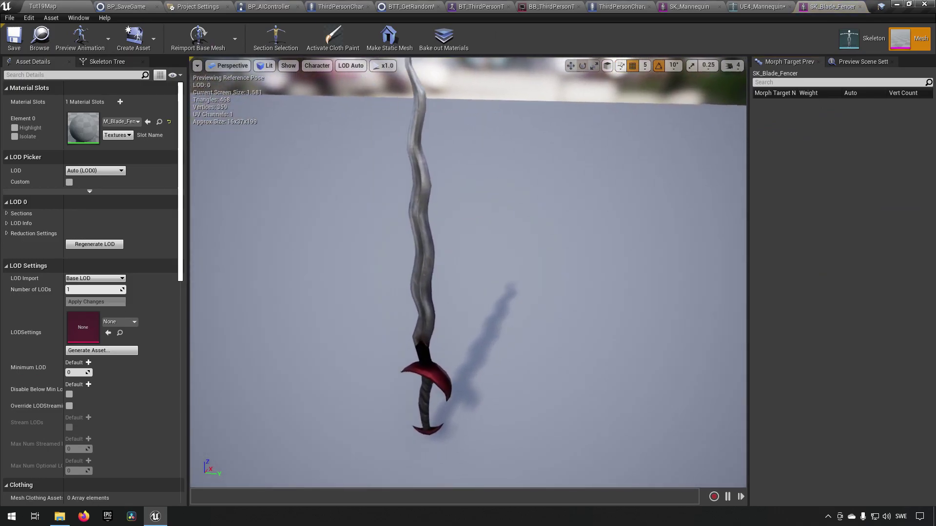
key(s)
key(a)
key(d)
key(w)
key(a)
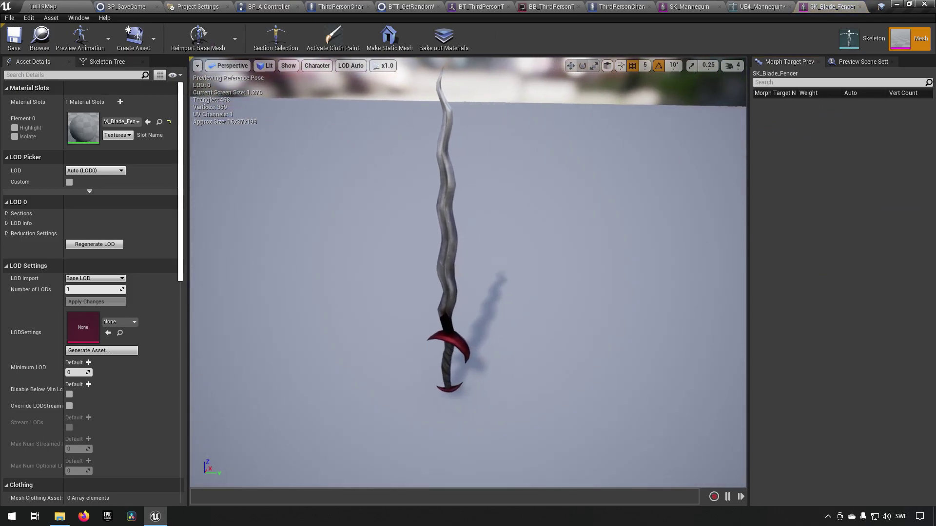
middle_drag(654, 396, 656, 396)
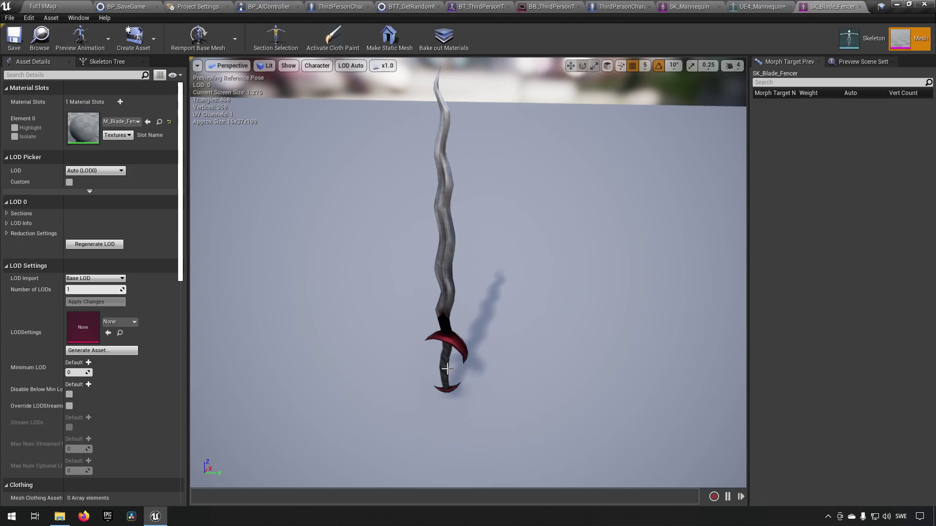
right_drag(465, 364, 560, 341)
right_drag(307, 321, 541, 375)
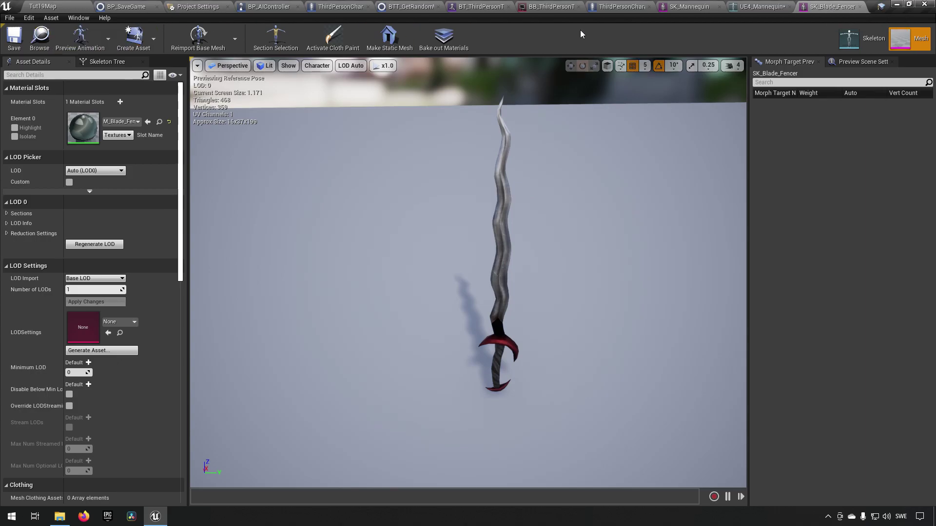
Return to the mannequin skeleton and add SK_Blade_Fencer as a preview asset on RightHandWeaponSocket
click(698, 4)
click(760, 6)
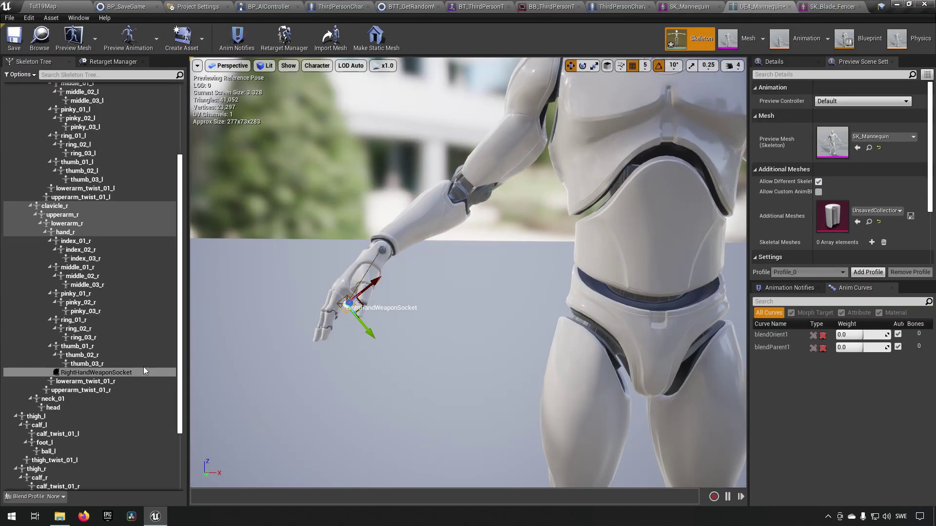
click(110, 373)
right_click(110, 373)
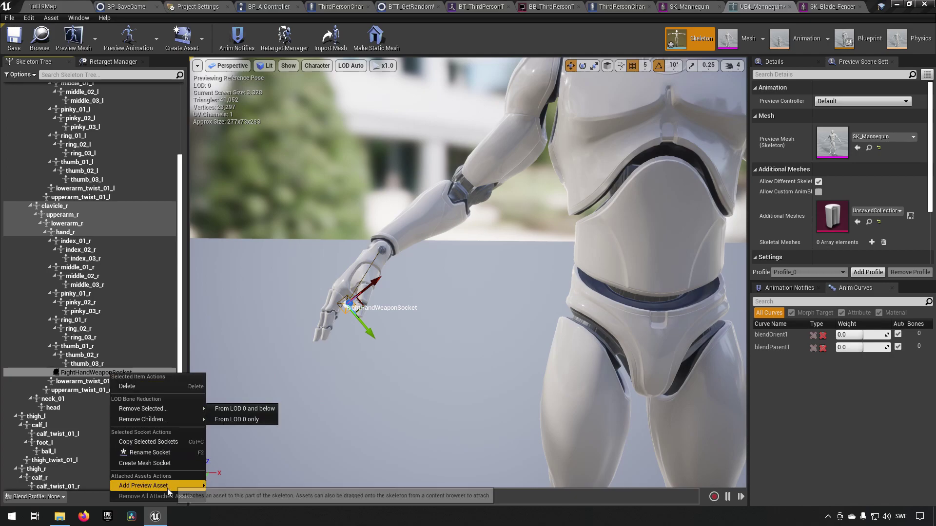
mouse_move(201, 486)
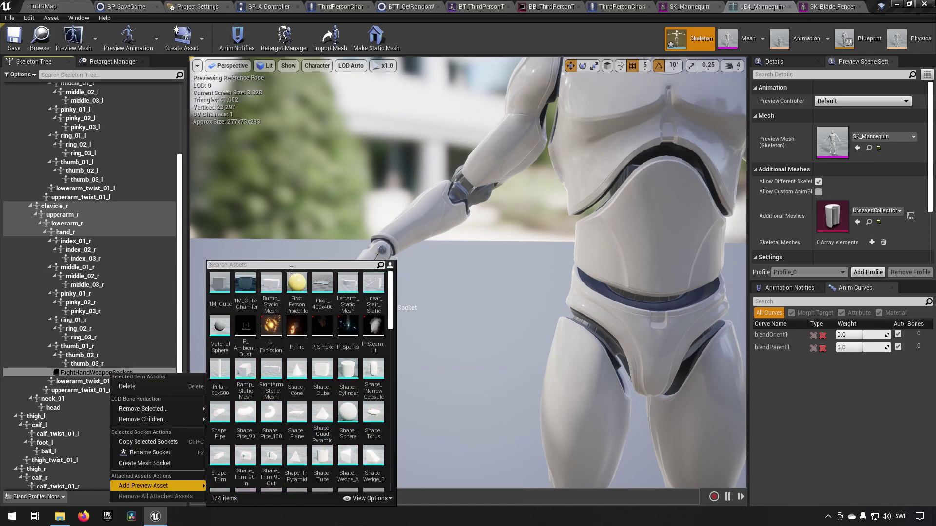
text(fencer)
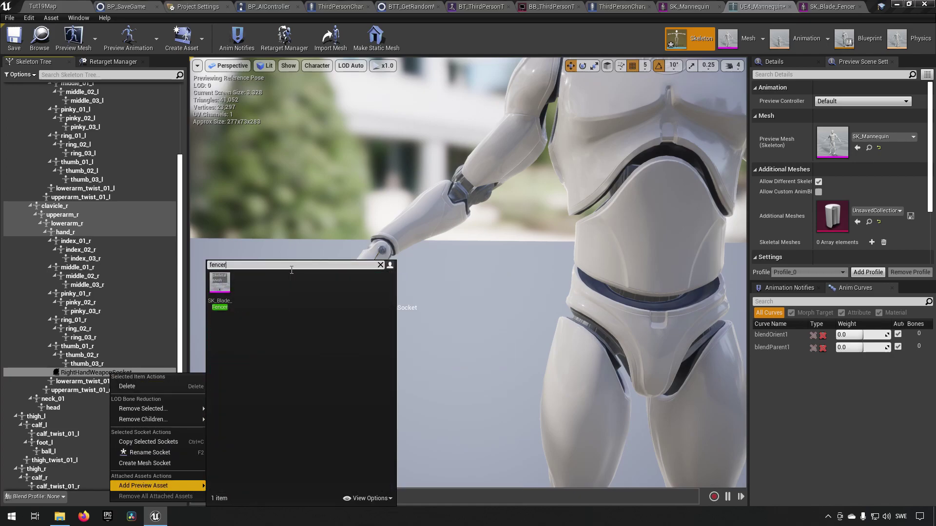
click(220, 284)
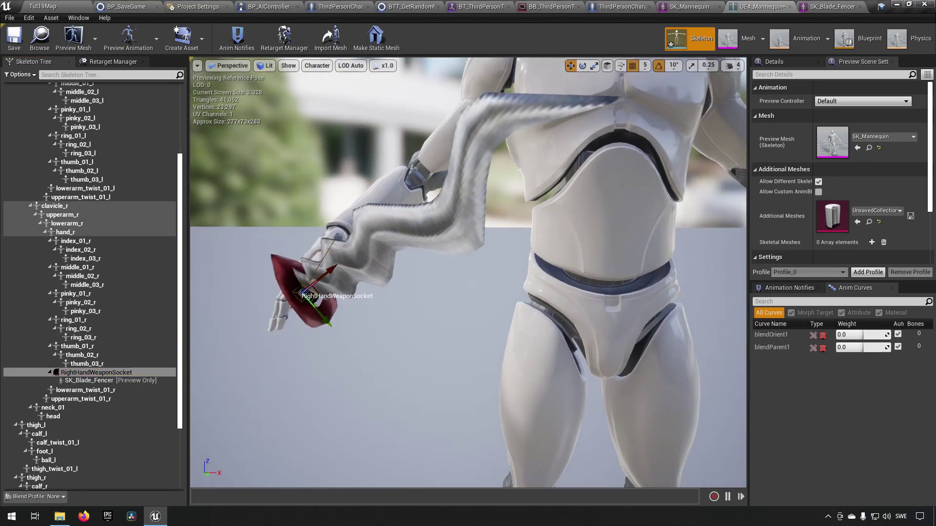
Nudge RightHandWeaponSocket slightly along its X axis to adjust the sword's seat in the right palm
right_drag(468, 273, 566, 264)
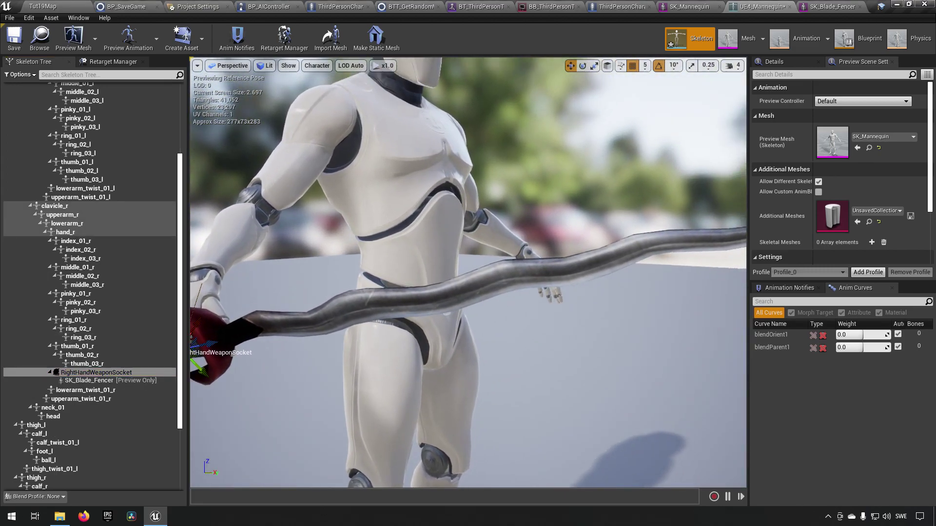
mouse_move(468, 273)
right_down()
mouse_move(360, 268)
mouse_move(439, 272)
mouse_move(410, 273)
mouse_move(448, 351)
mouse_move(400, 234)
mouse_move(477, 264)
mouse_move(390, 243)
mouse_move(439, 258)
mouse_move(400, 272)
mouse_move(473, 263)
mouse_move(400, 273)
mouse_move(458, 268)
right_up()
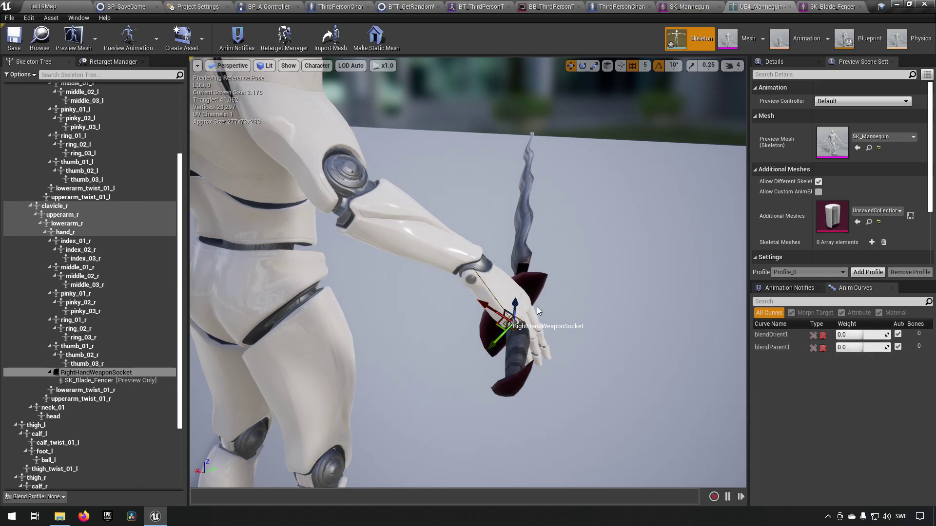
click(493, 313)
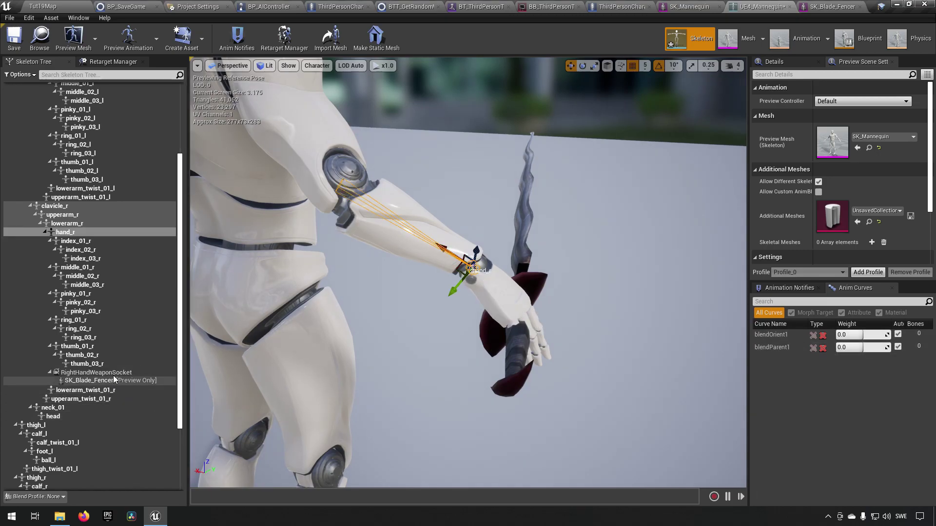
click(95, 373)
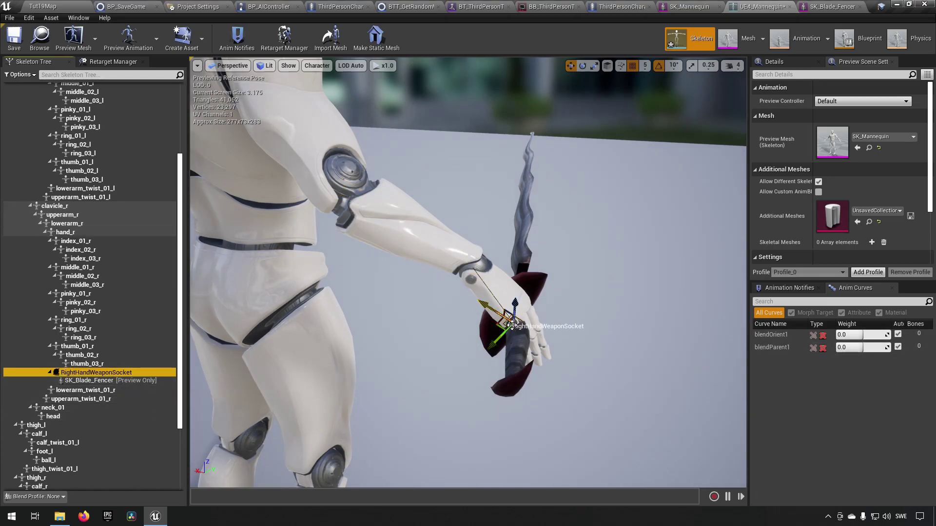
click(492, 314)
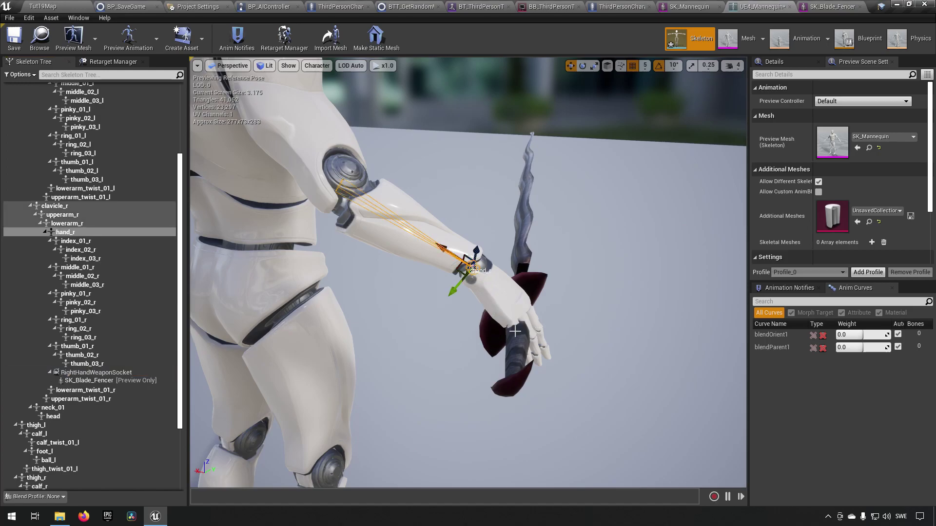
click(97, 372)
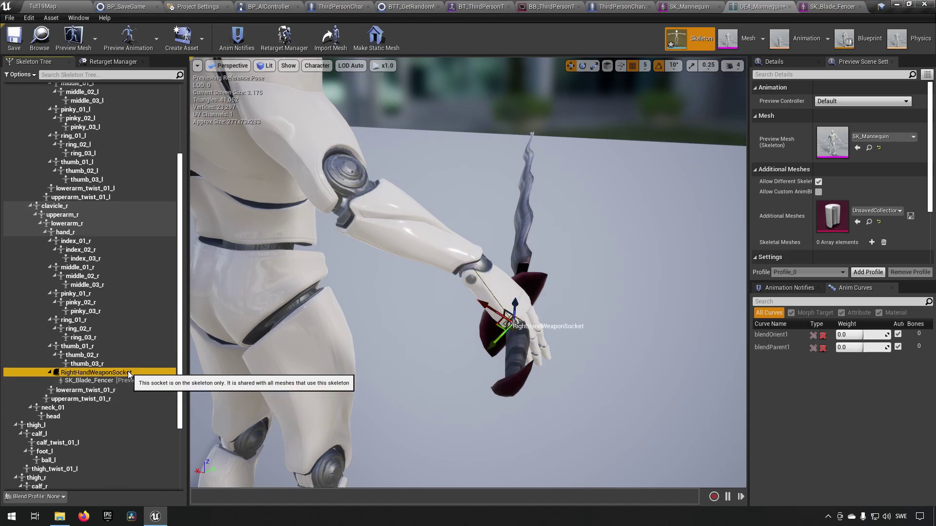
click(508, 322)
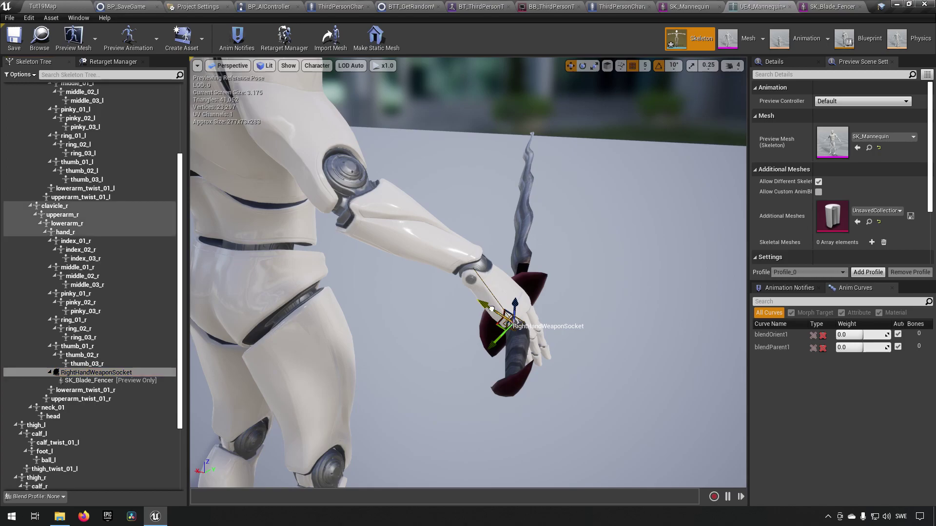
click(490, 308)
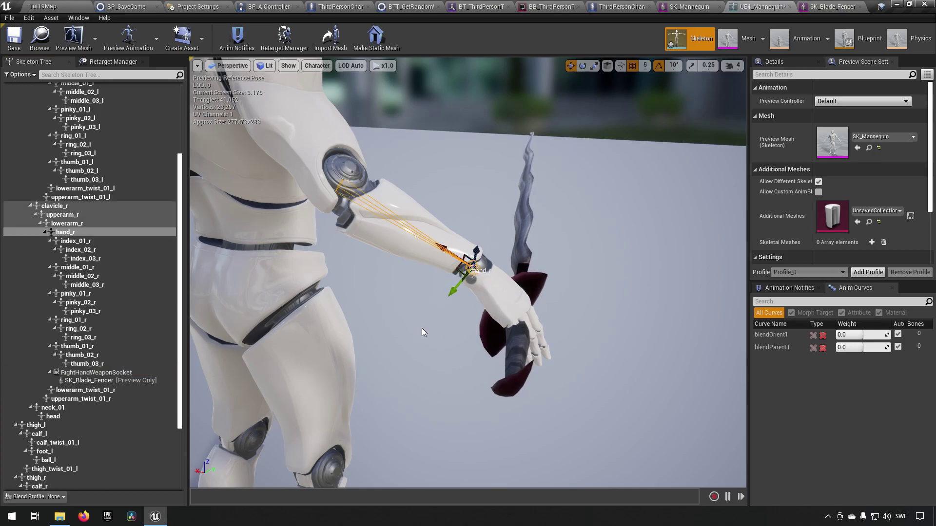
click(128, 372)
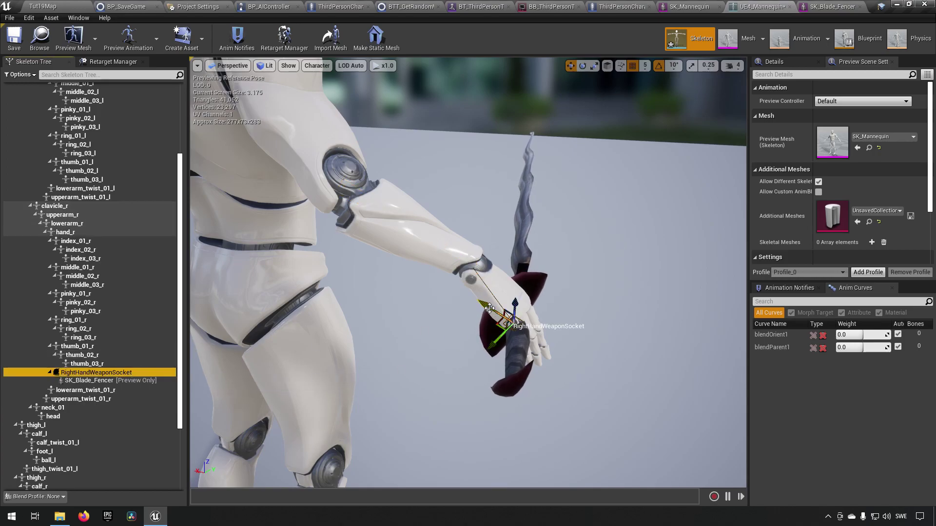
drag(489, 308, 487, 305)
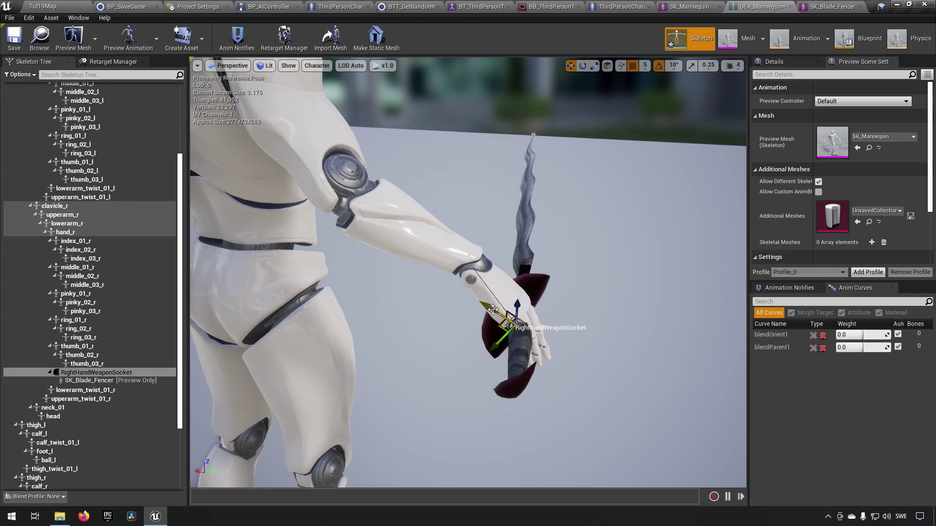
Rotate RightHandWeaponSocket 80° about the sword's long axis to turn the grip and guard within the right hand
key(e)
key(r)
key(e)
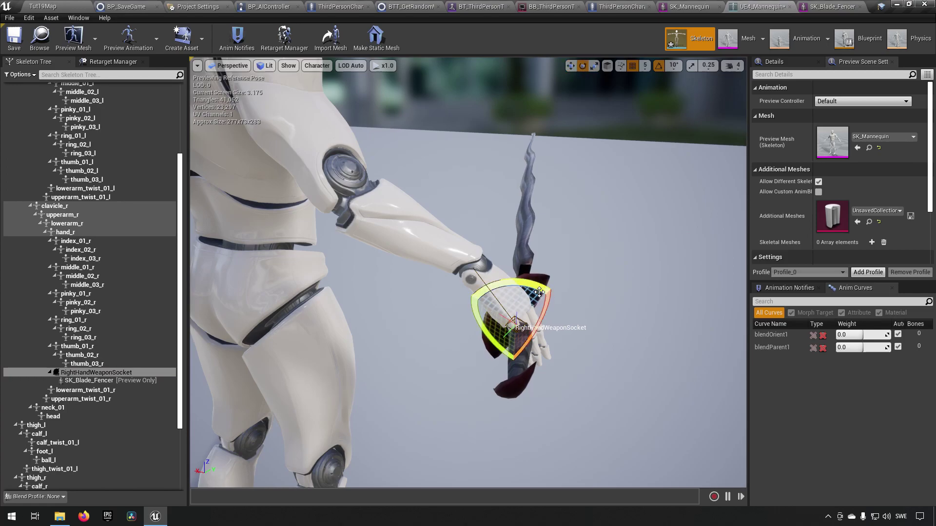
drag(539, 292, 464, 364)
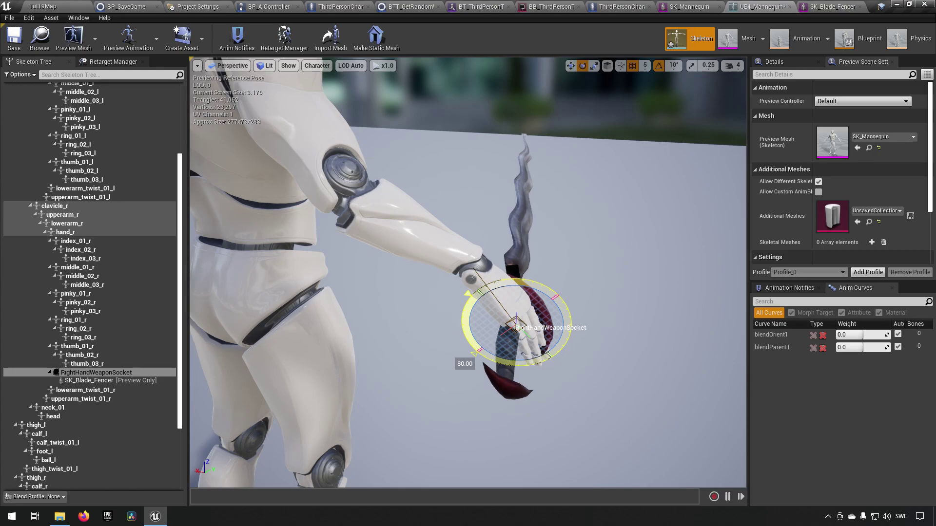
right_drag(587, 262, 536, 234)
right_drag(468, 273, 356, 273)
right_drag(428, 292, 406, 298)
right_drag(647, 275, 647, 275)
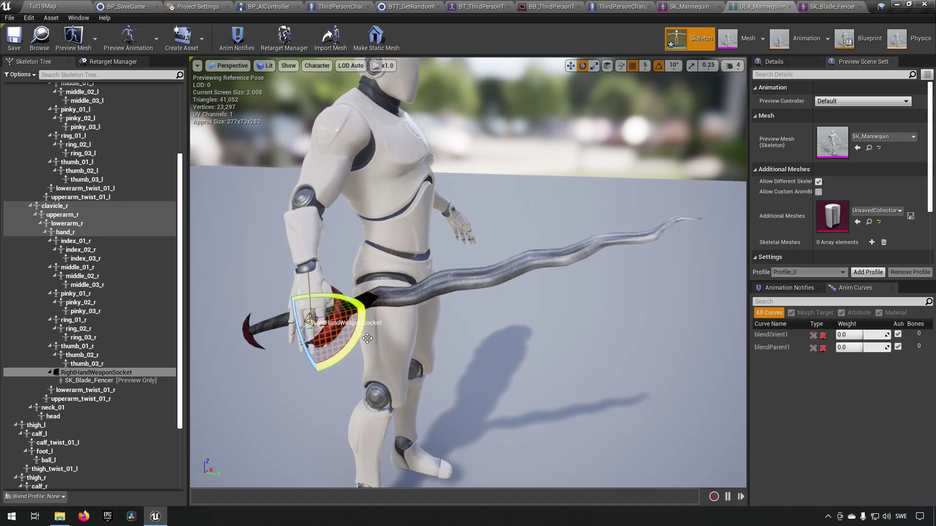
drag(367, 338, 352, 380)
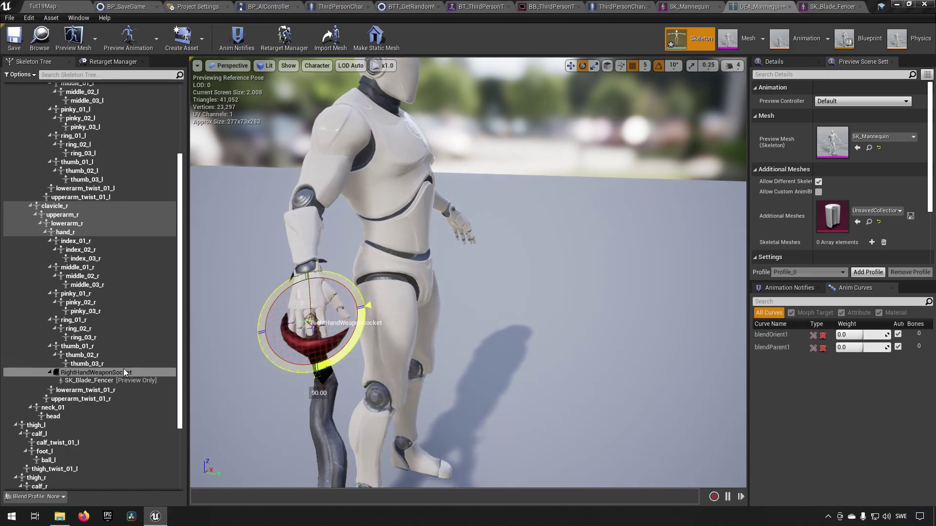
click(380, 333)
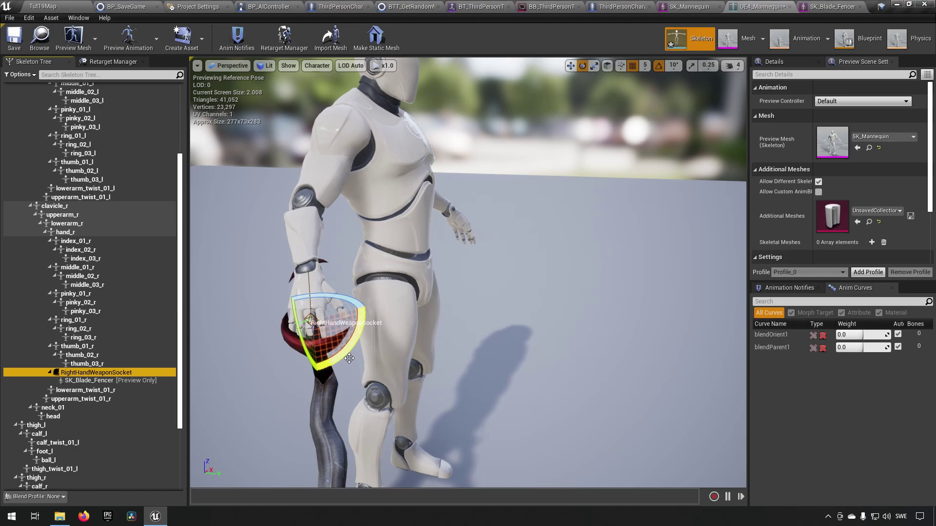
drag(363, 337, 379, 288)
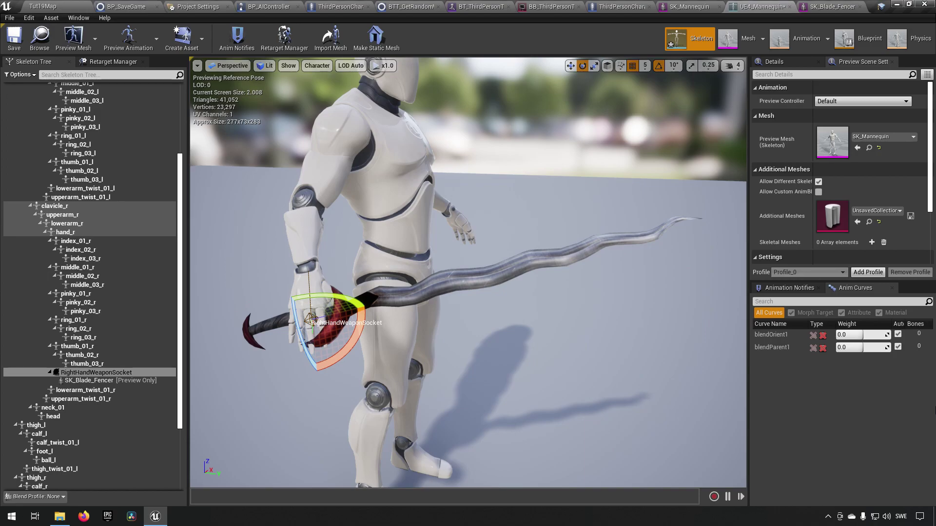
right_drag(536, 292, 439, 273)
key(w)
key(s)
right_drag(682, 336, 627, 348)
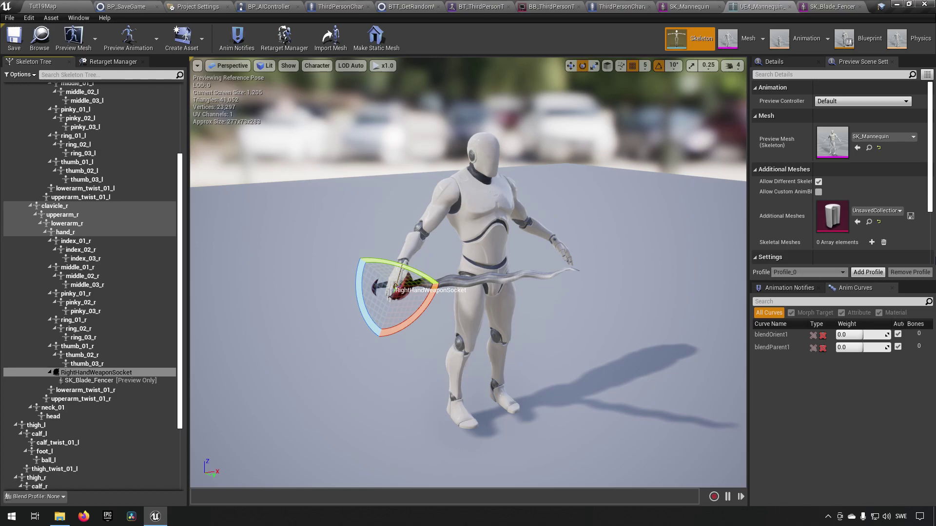
In the ThirdPersonCharacter_Child blueprint, add a Skeletal Mesh component using SK_Blade_Fencer under the inherited character Mesh
click(617, 7)
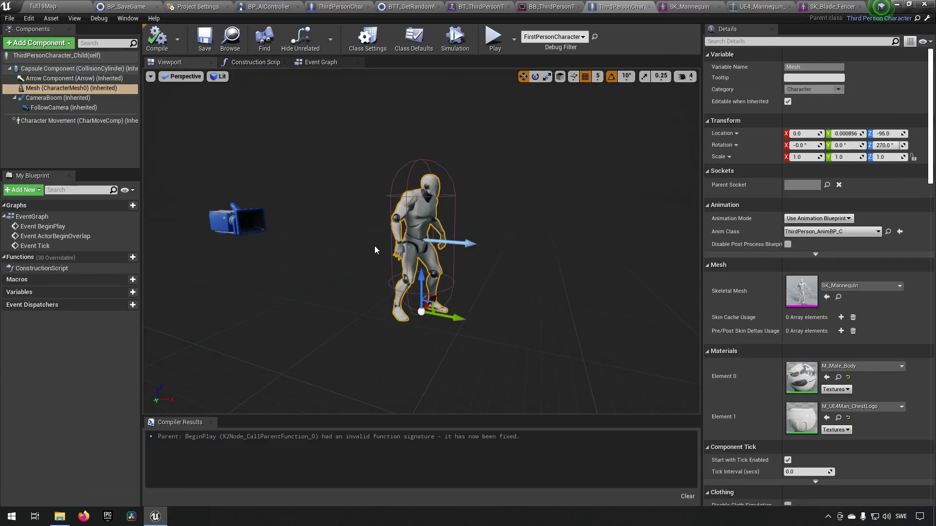
mouse_move(389, 239)
right_down()
mouse_move(392, 214)
mouse_move(390, 246)
mouse_move(402, 248)
mouse_move(392, 248)
right_up()
key(w)
key(s)
key(a)
key(a)
right_drag(277, 195, 277, 196)
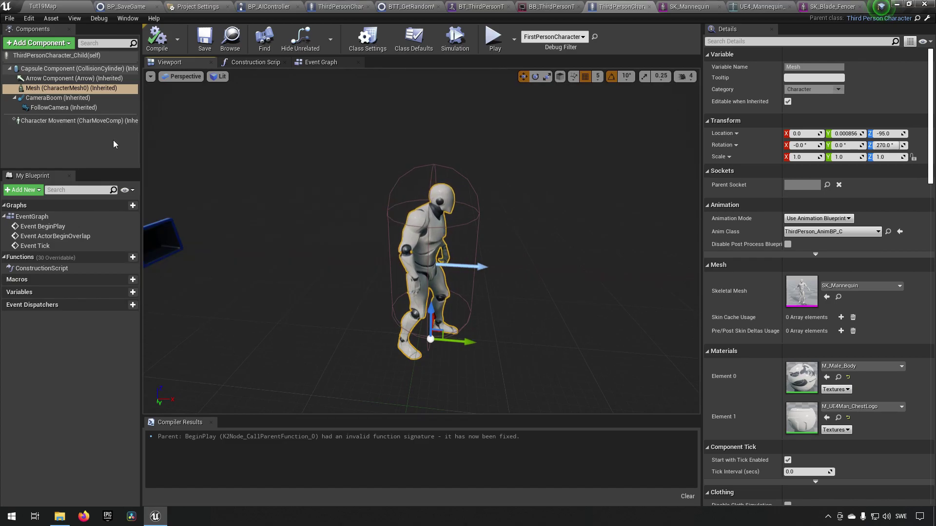
click(39, 43)
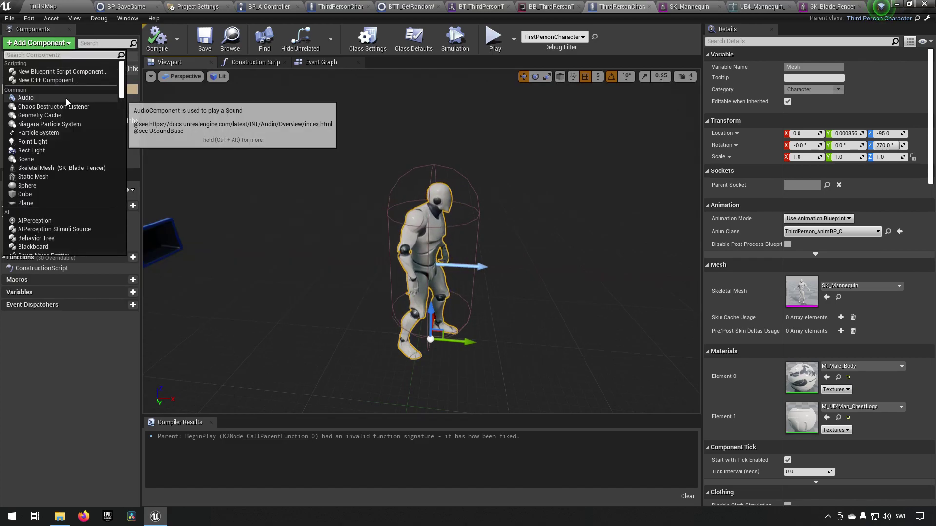
text(skele)
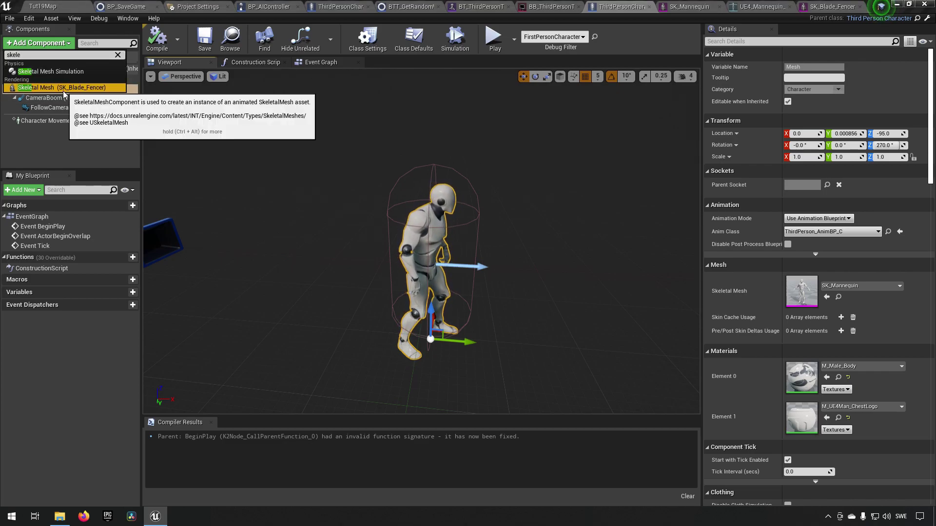
click(64, 91)
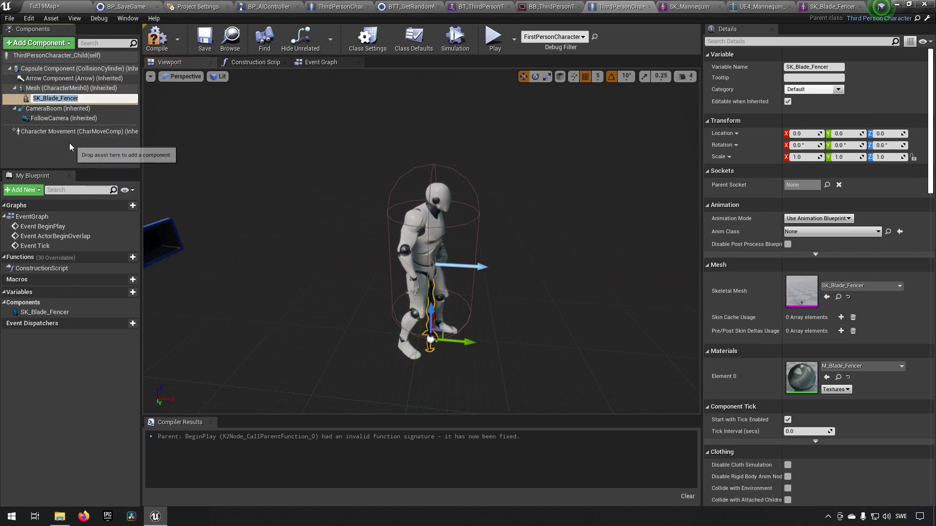
click(45, 139)
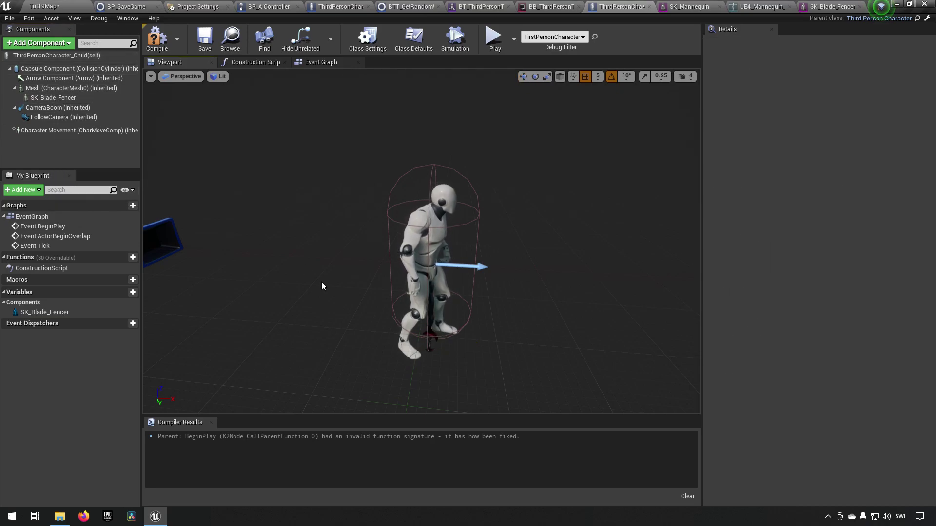
Set the SK_Blade_Fencer component's parent socket to RightHandWeaponSocket
click(60, 99)
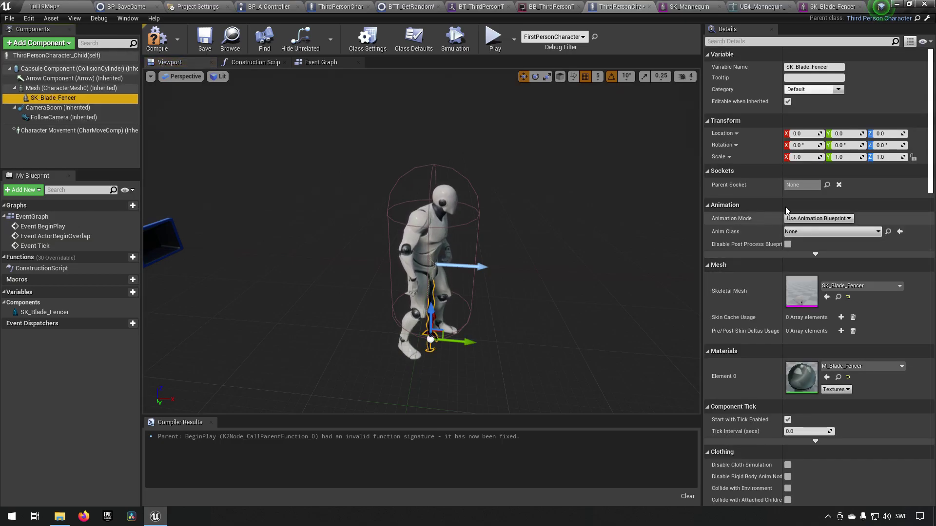
click(828, 185)
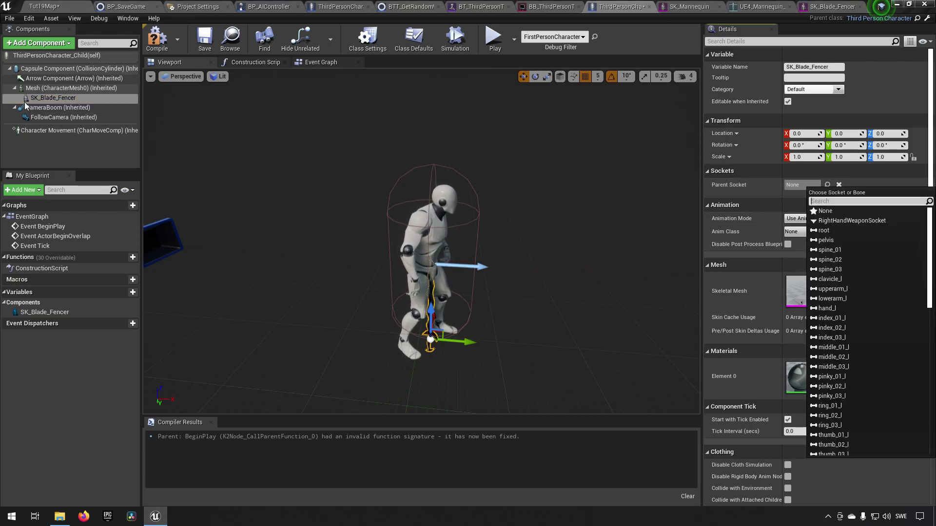
click(50, 98)
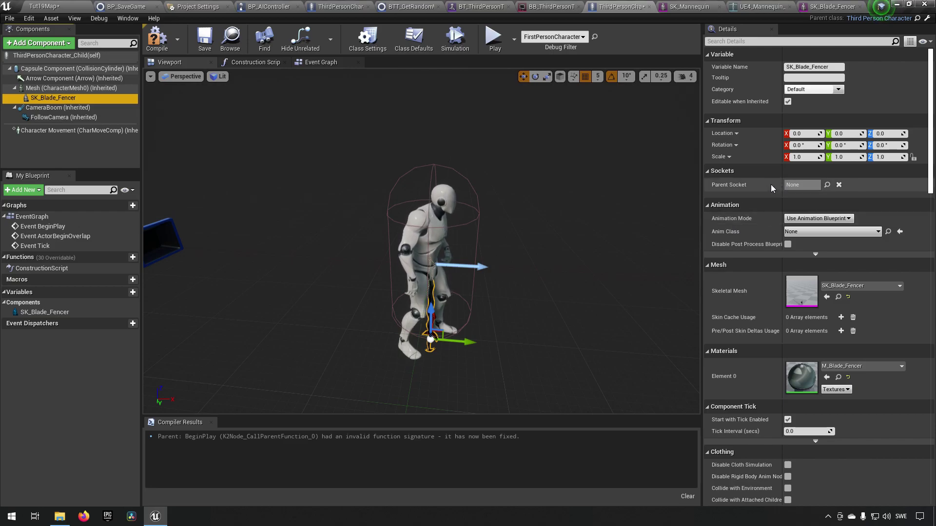
click(827, 185)
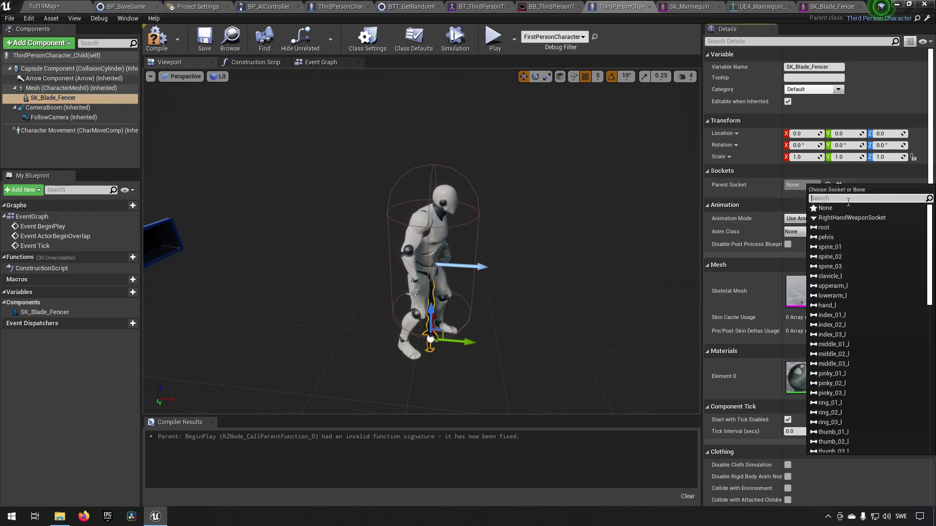
click(870, 217)
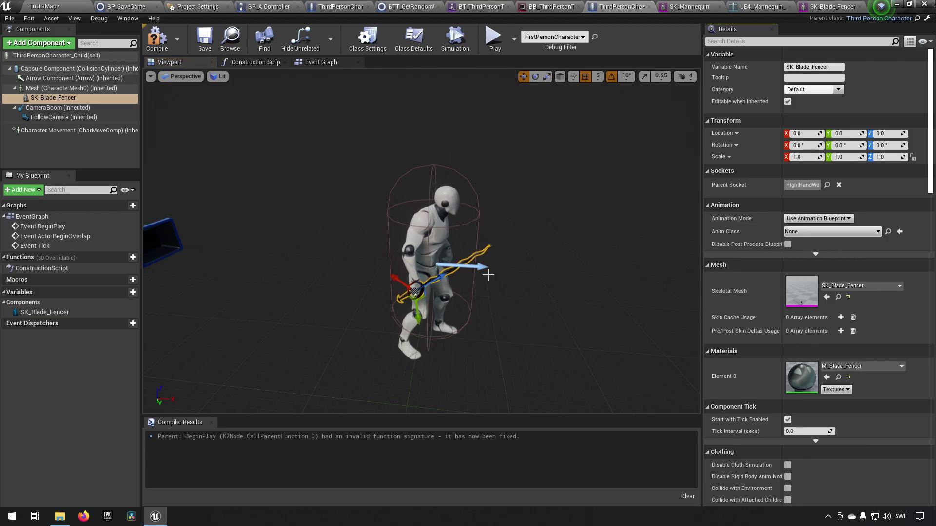
Examine how the sword sits in the character's right hand, up close and from the front
key(w)
right_drag(421, 241, 517, 258)
key(a)
key(w)
key(s)
key(a)
key(w)
key(s)
key(w)
key(s)
key(a)
key(w)
key(d)
right_drag(252, 202, 252, 201)
Compile and save the character blueprint, and start playing the Tut19Map level with control of the character
click(156, 39)
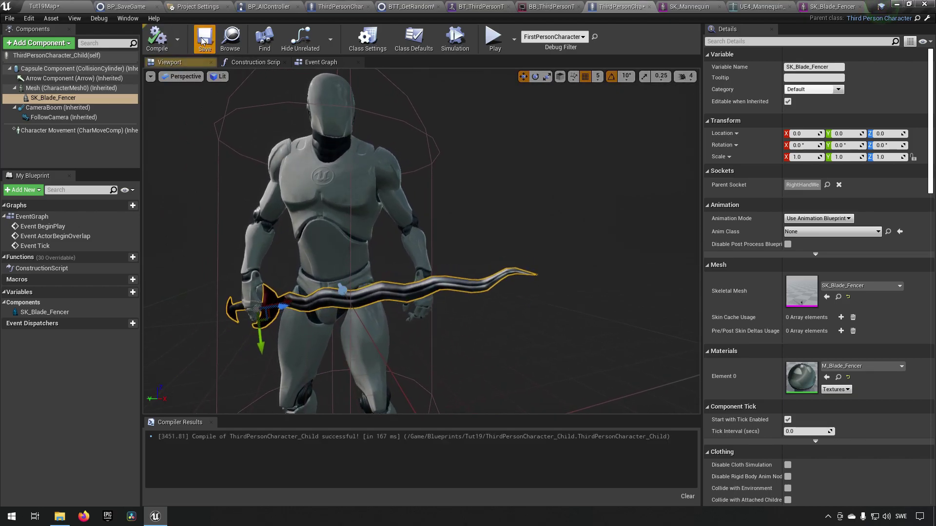
click(49, 6)
click(560, 36)
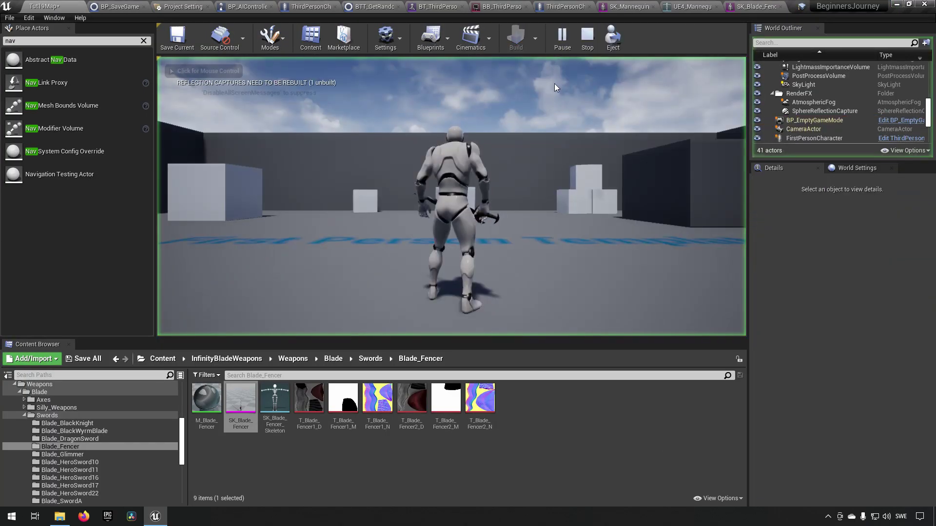
click(554, 89)
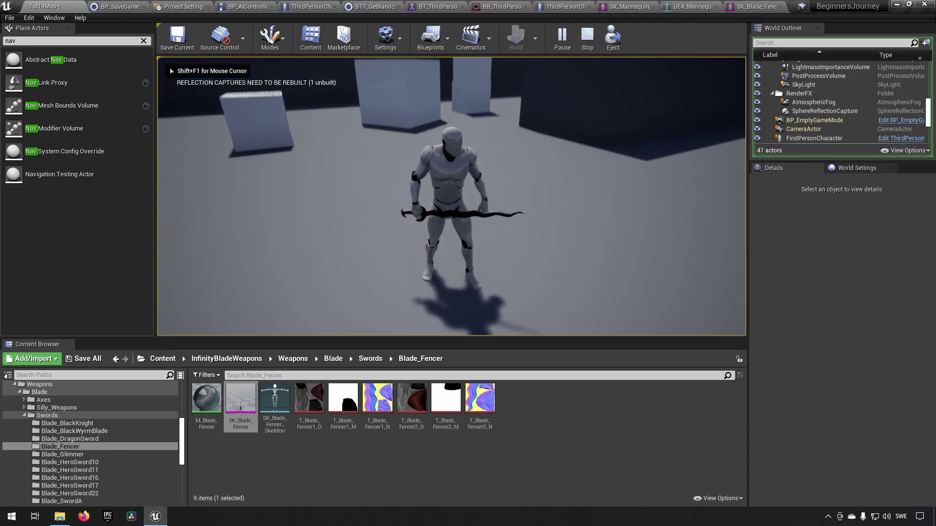
Run the character around the level in different directions to check how the sword follows the right hand
key(w)
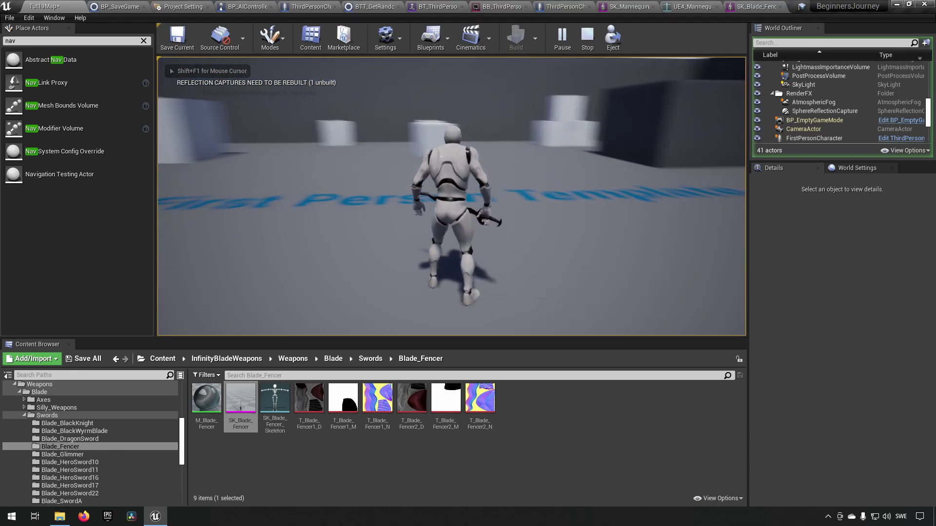
key(d)
key(w)
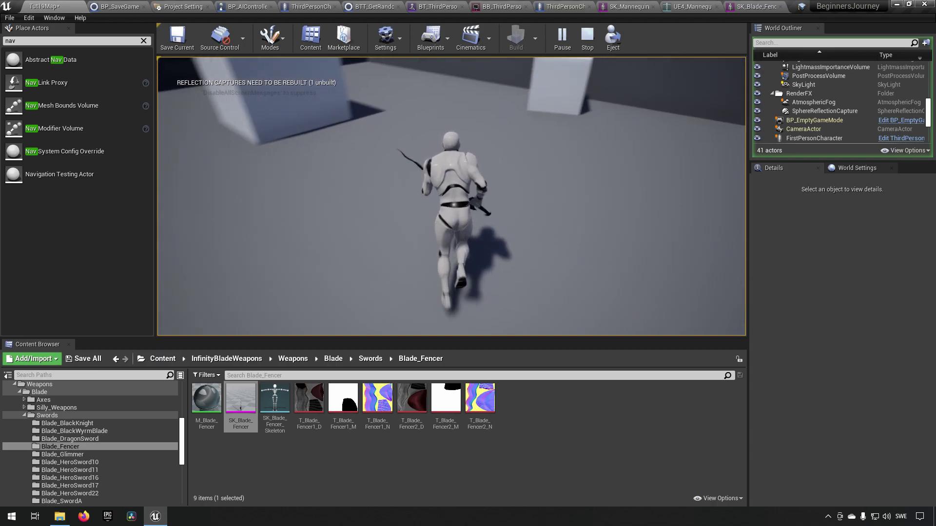
key(w)
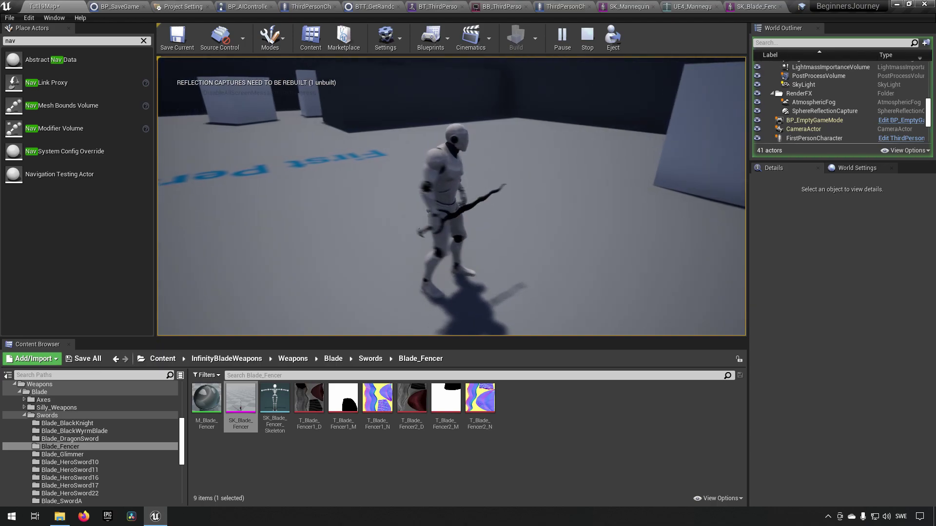
key(w)
key(d)
key(a)
key(w)
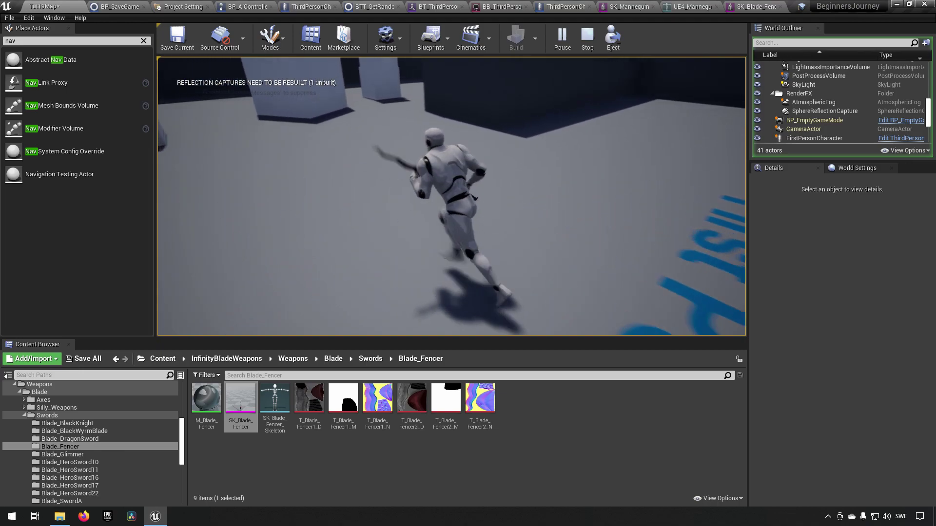
Run the character further across the level to watch the sword in motion and at rest, and end the play session
key(d)
key(d)
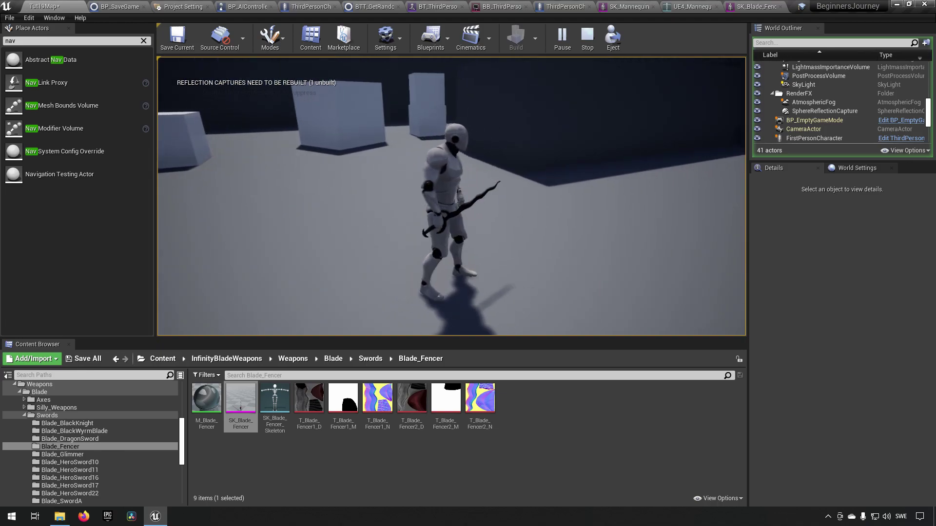
key(w)
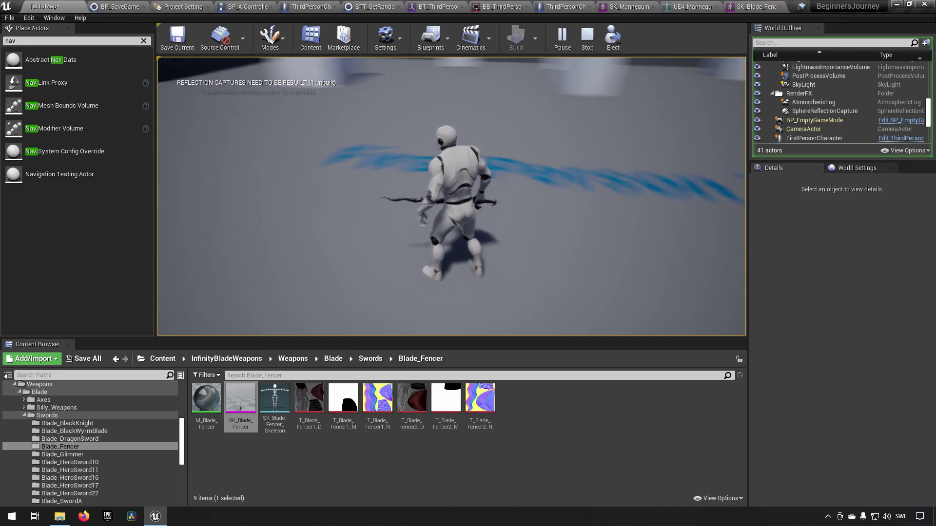
key(w)
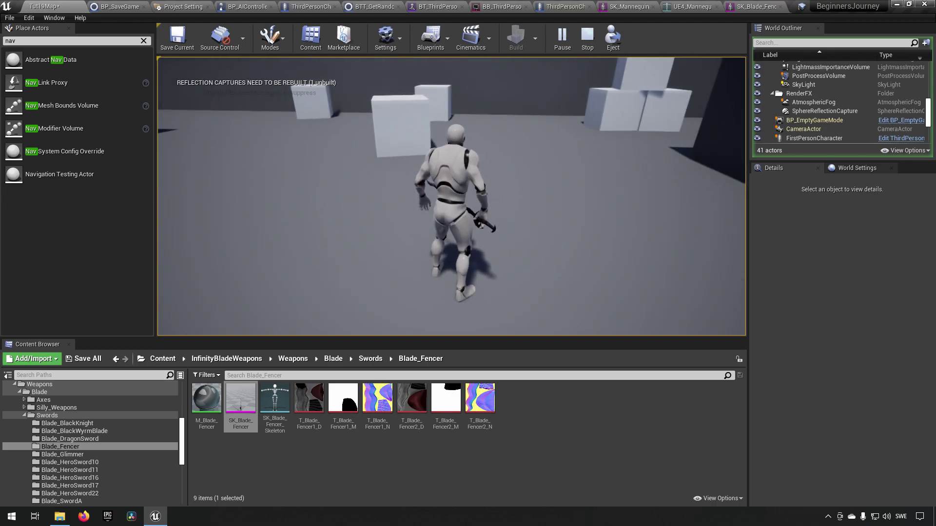
key(w)
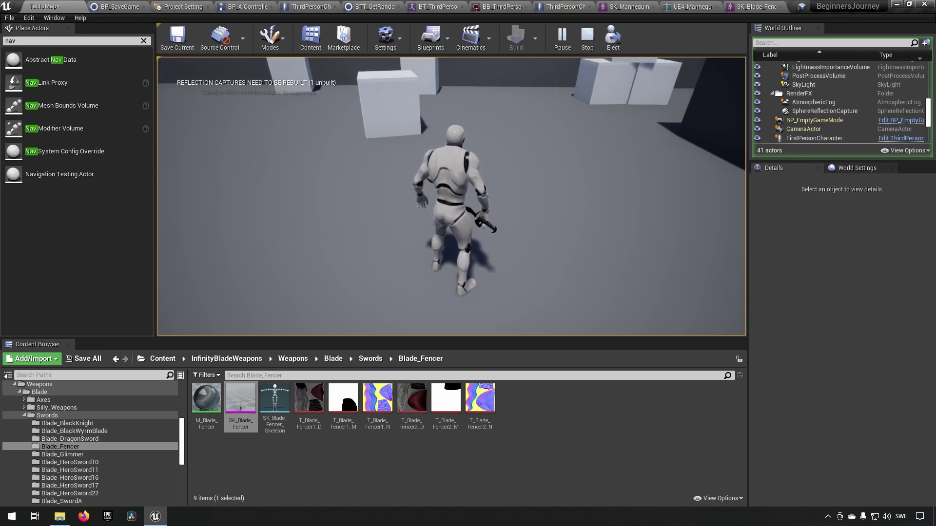
key(a)
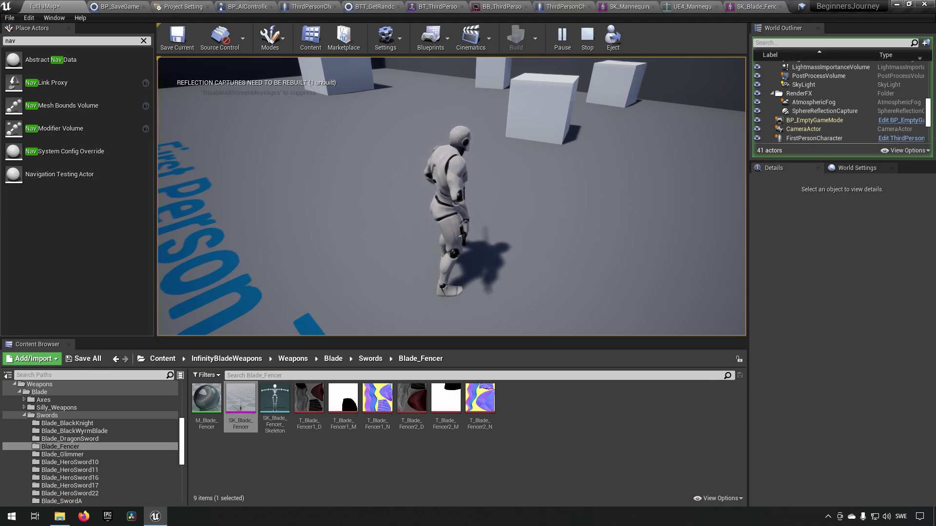
key(Escape)
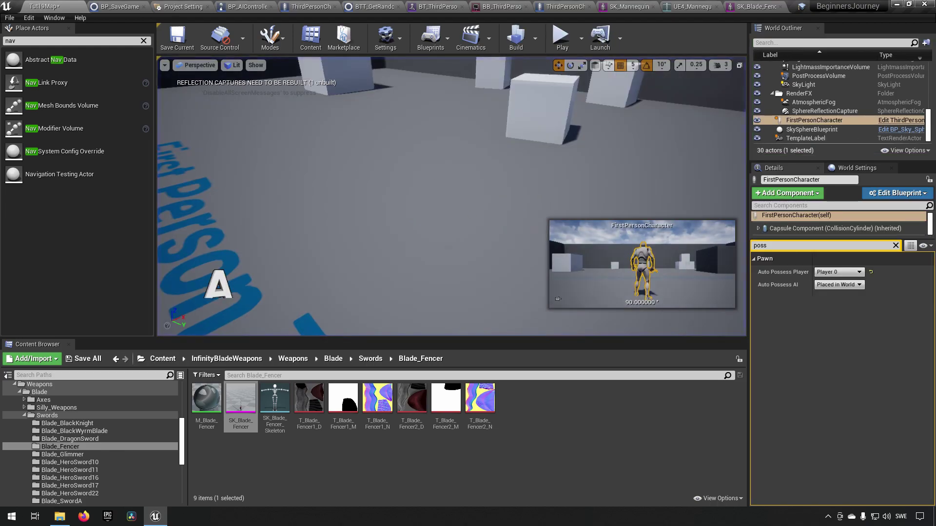
Open the UE4_Mannequin skeleton and select the hand_r bone, with the right hand and previewed sword in view
click(780, 6)
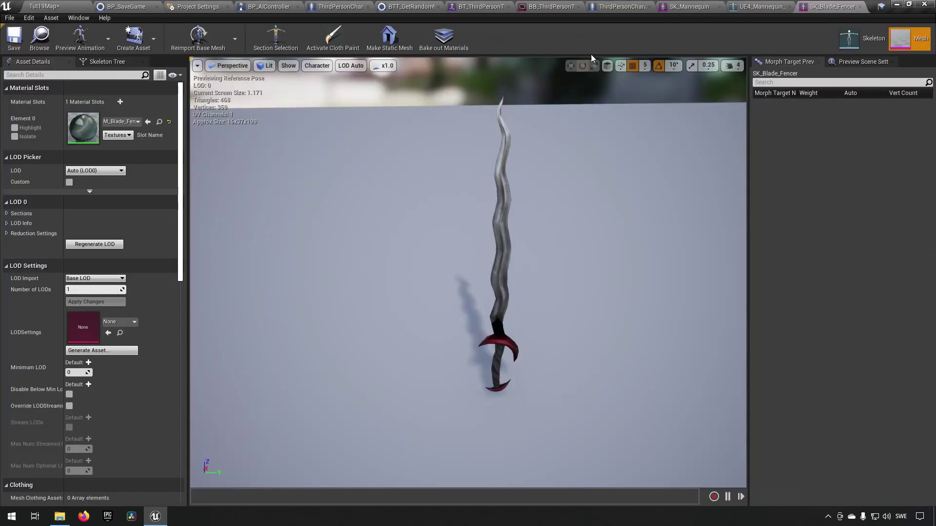
click(705, 5)
click(696, 6)
click(620, 7)
click(746, 6)
key(w)
mouse_move(468, 273)
right_down()
mouse_move(468, 224)
mouse_move(463, 263)
mouse_move(448, 283)
mouse_move(475, 277)
right_up()
click(65, 233)
mouse_move(562, 232)
right_down()
mouse_move(562, 218)
mouse_move(633, 205)
mouse_move(570, 219)
mouse_move(562, 232)
right_up()
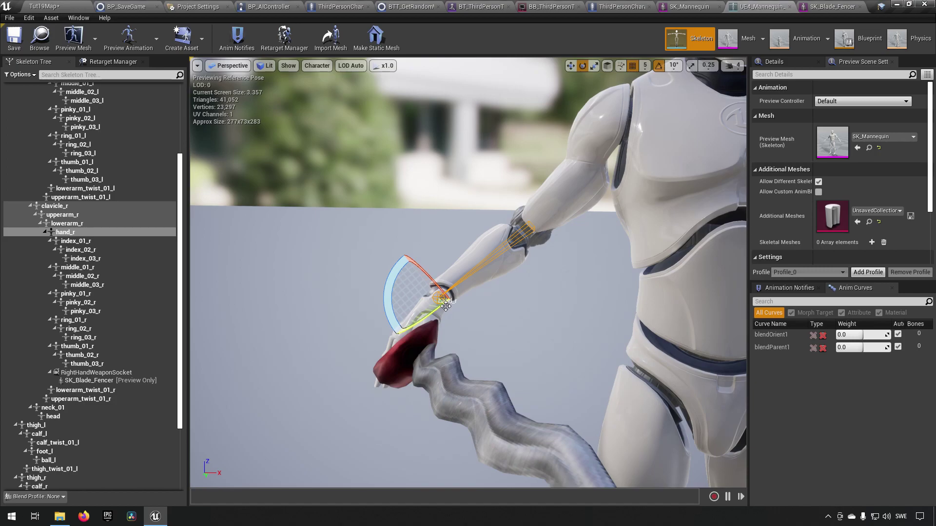
Examine how the previewed sword's grip sits in the mannequin's right hand, from the front, the side and slightly above
right_drag(451, 324, 382, 314)
key(d)
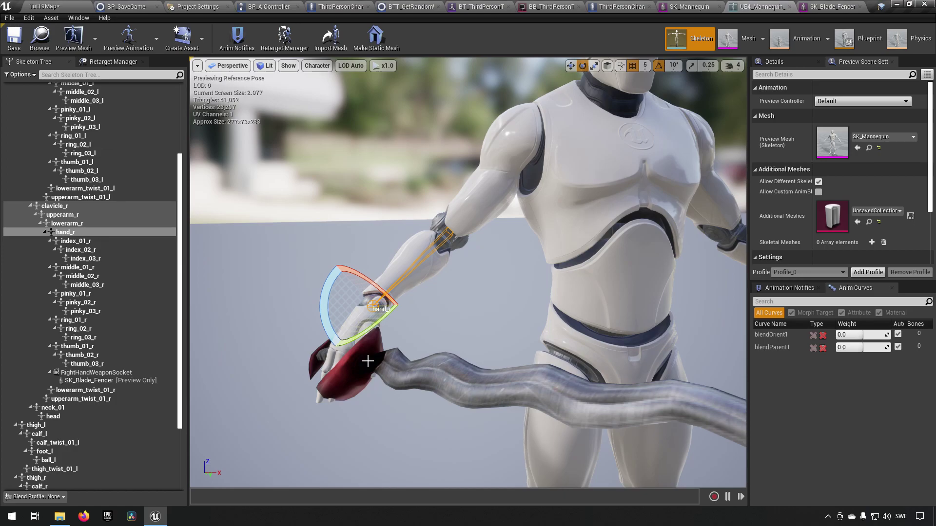
right_drag(547, 308, 697, 307)
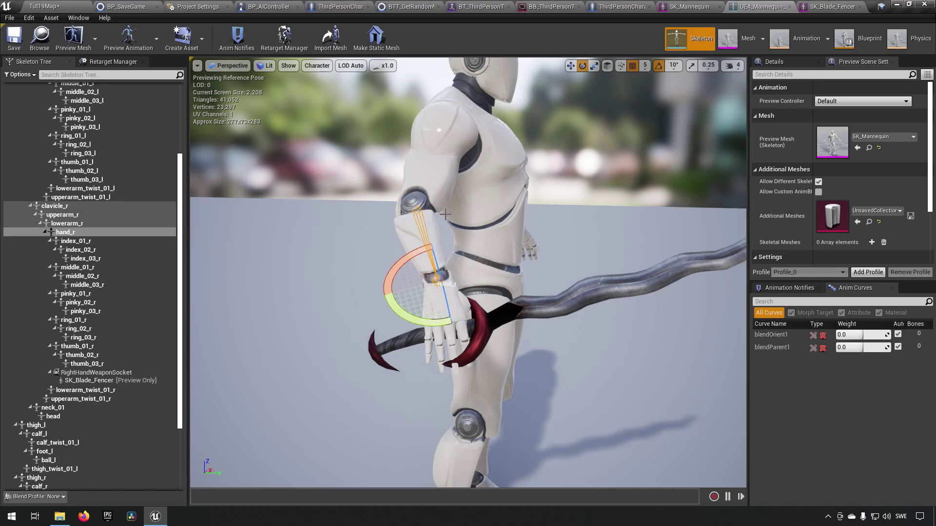
right_drag(497, 294, 508, 310)
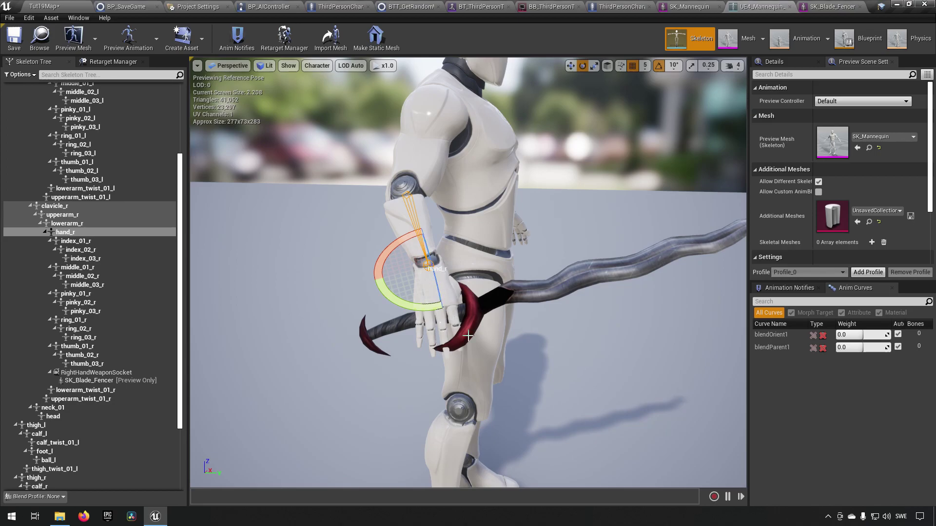
scroll(517, 313, up, 5)
scroll(516, 313, down, 3)
alt+drag(517, 313, 517, 370)
scroll(467, 381, down, 6)
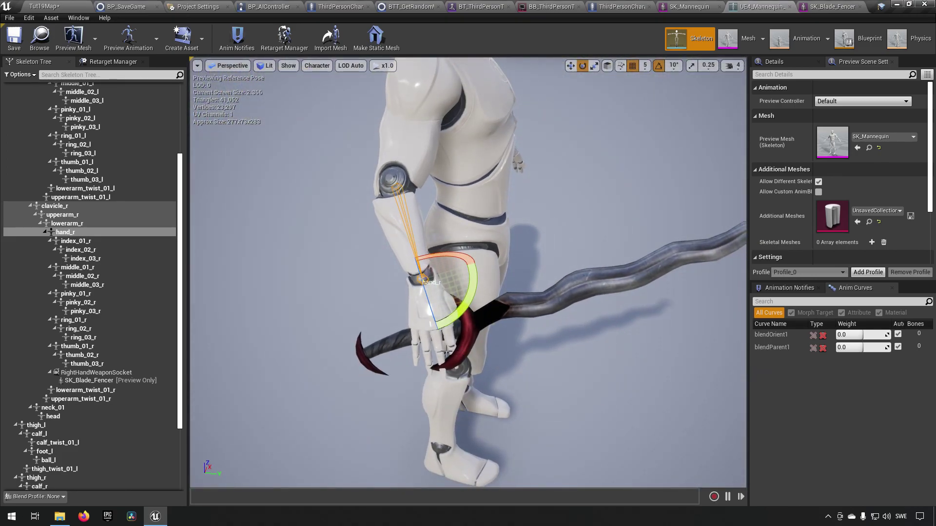
Inspect the sword's guard beside the fingers, and the whole mannequin holding the sword from the front
click(459, 352)
click(458, 357)
click(460, 354)
click(460, 358)
click(566, 299)
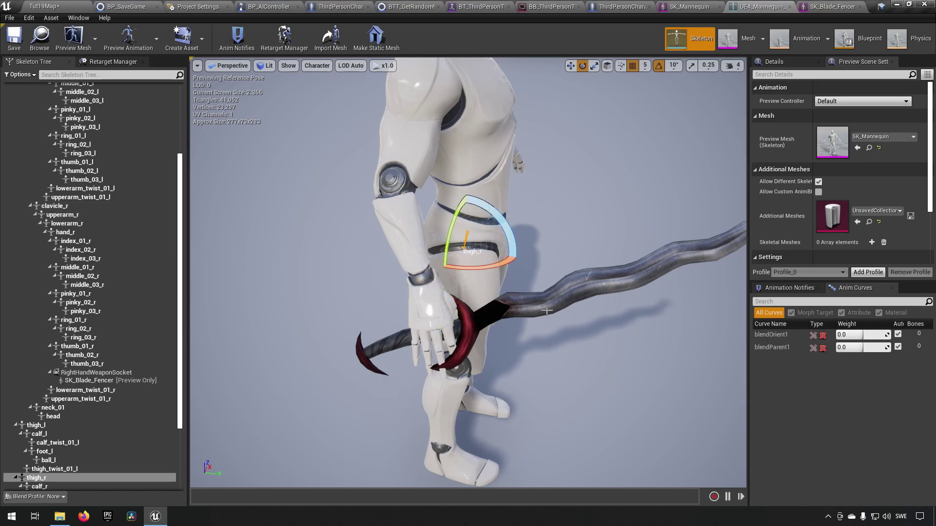
right_drag(565, 299, 466, 252)
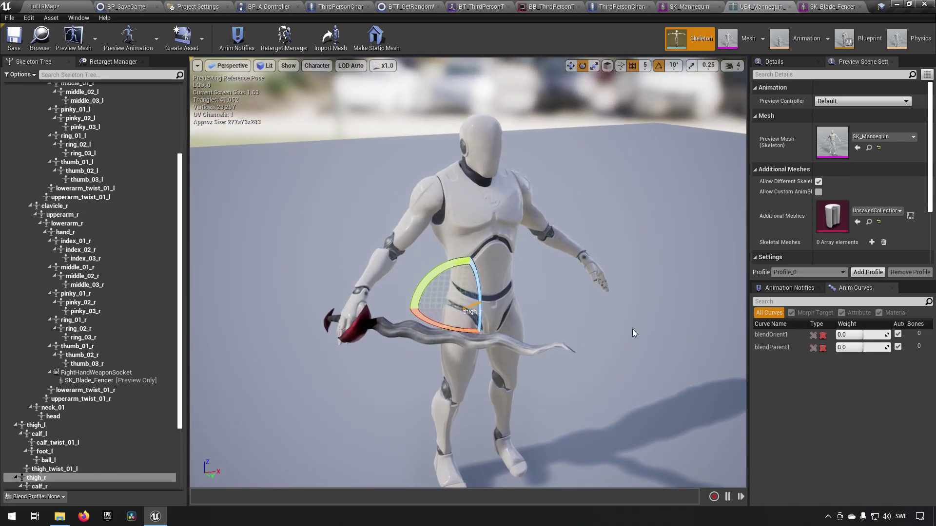
right_drag(617, 330, 653, 344)
mouse_move(525, 288)
right_down()
mouse_move(534, 289)
mouse_move(458, 281)
mouse_move(546, 322)
mouse_move(525, 289)
right_up()
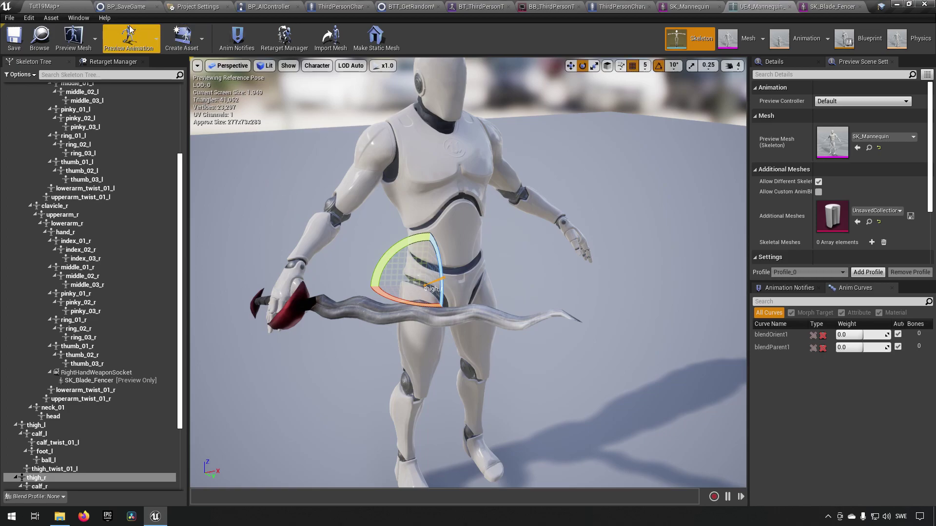
Return to the Tut19Map level, focus on the placed FirstPersonCharacter to inspect its sword, and clear the asset selection
click(61, 6)
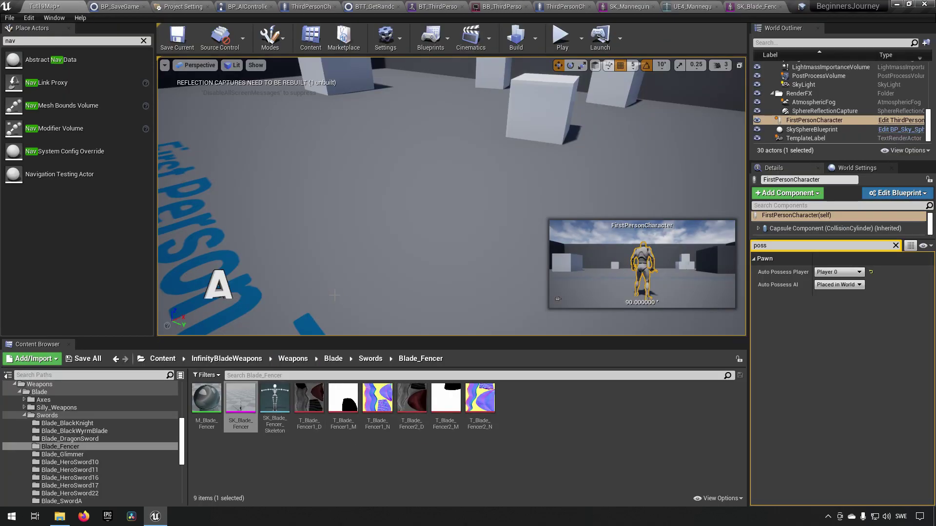
key(f)
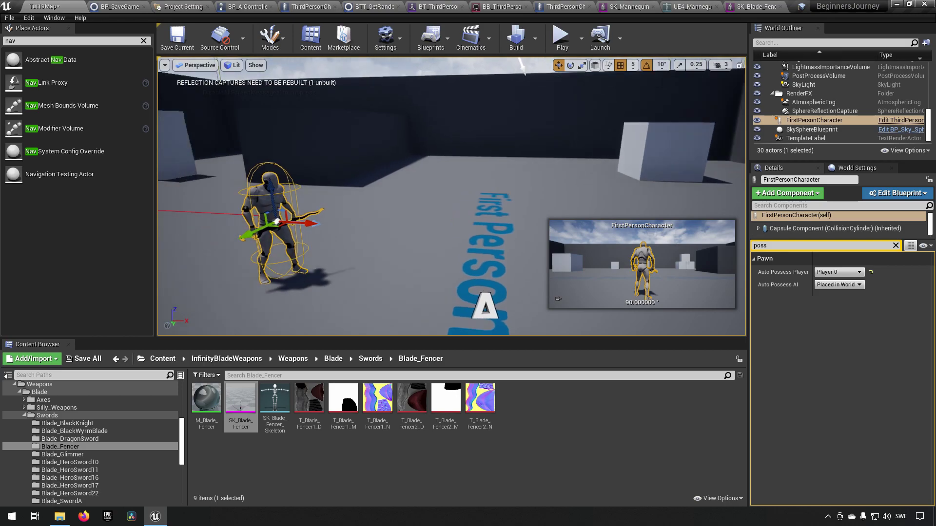
right_drag(404, 223, 480, 223)
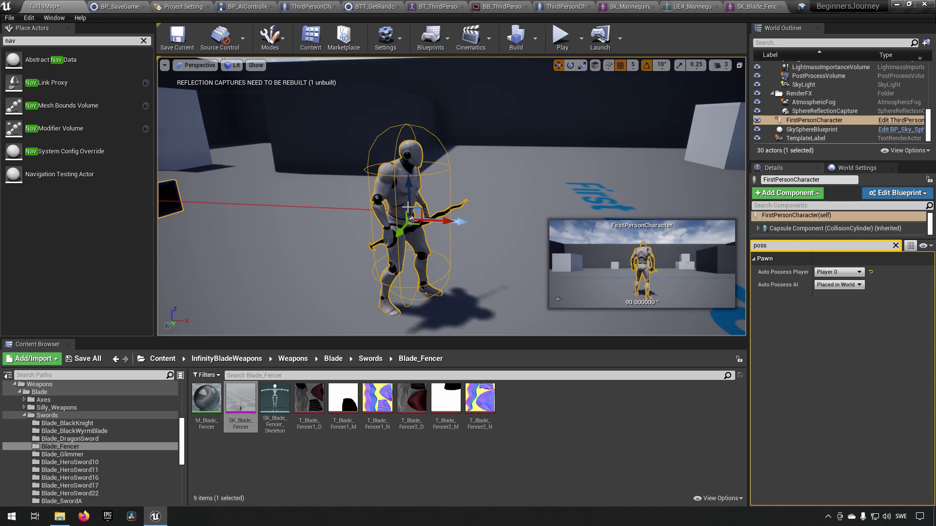
click(670, 424)
right_drag(452, 196, 498, 211)
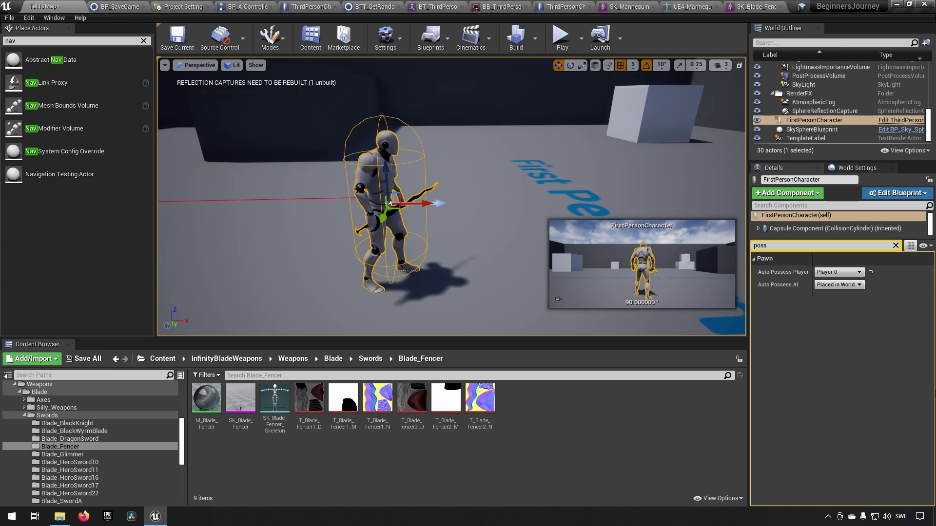